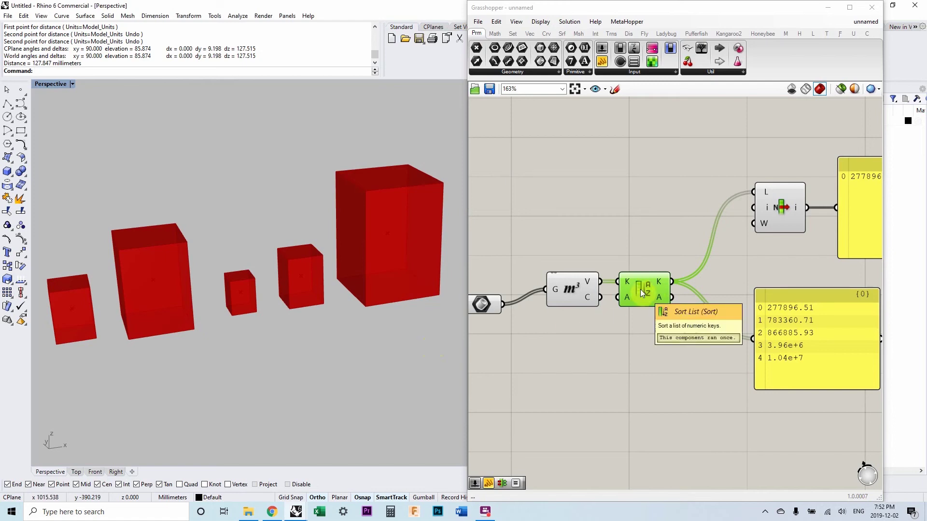
Move the Brep parameter up so it lines up with the Volume component's geometry input
{"action": "scroll", "coordinate": [659, 298], "scroll_direction": "up", "scroll_amount": 2}
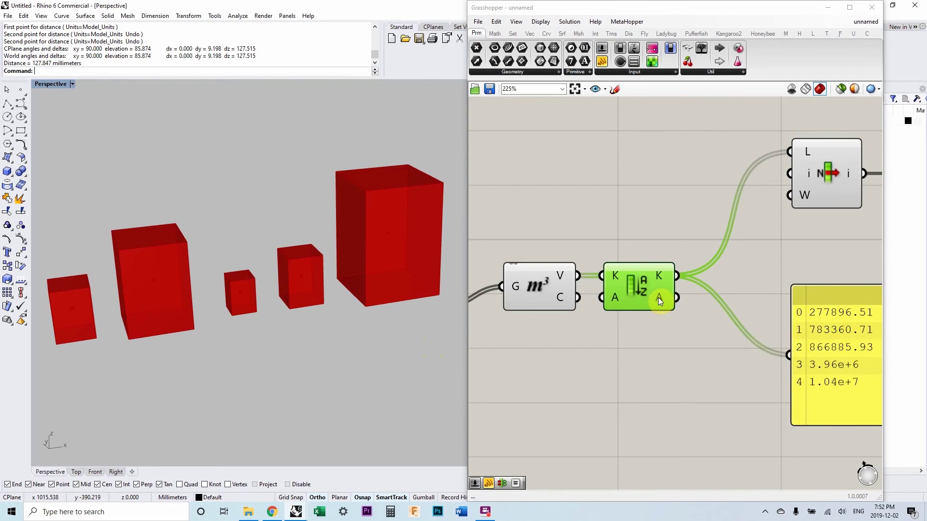
{"action": "scroll", "coordinate": [655, 291], "scroll_direction": "down", "scroll_amount": 1}
{"action": "scroll", "coordinate": [655, 292], "scroll_direction": "down", "scroll_amount": 2}
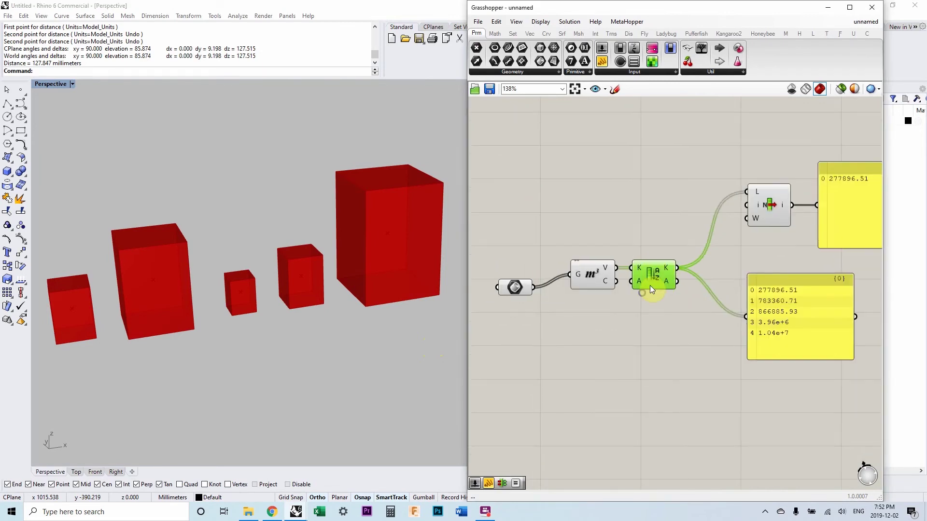
{"action": "left_click", "coordinate": [644, 317]}
{"action": "left_click_drag", "start_coordinate": [515, 287], "coordinate": [525, 274]}
{"action": "left_click", "coordinate": [534, 310]}
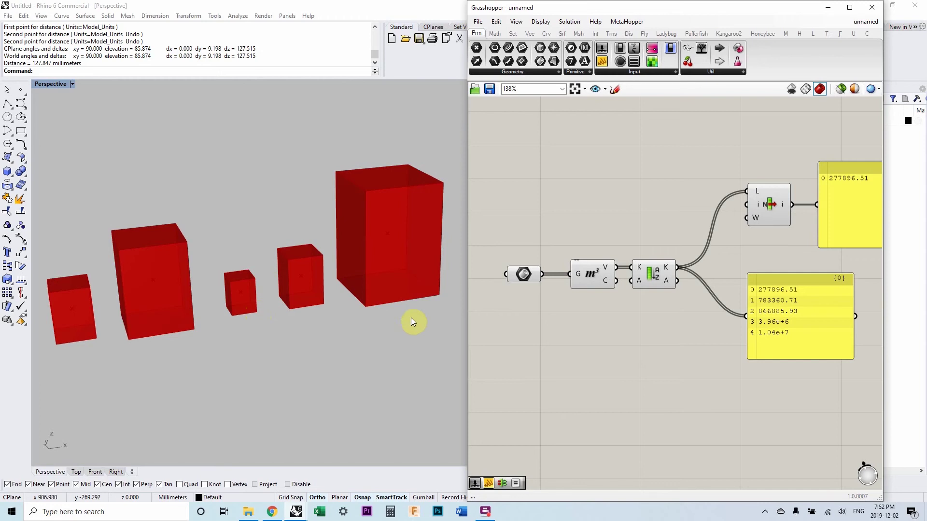
Examine the keys and values inputs and outputs of the Sort List component alongside the sorted volumes panel
{"action": "right_click_drag", "start_coordinate": [648, 318], "coordinate": [618, 323]}
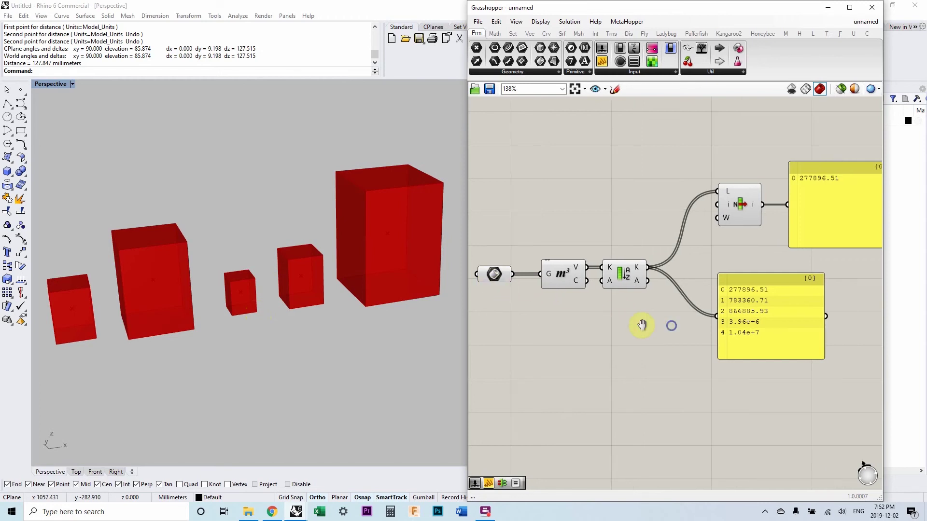
{"action": "mouse_move", "coordinate": [576, 270]}
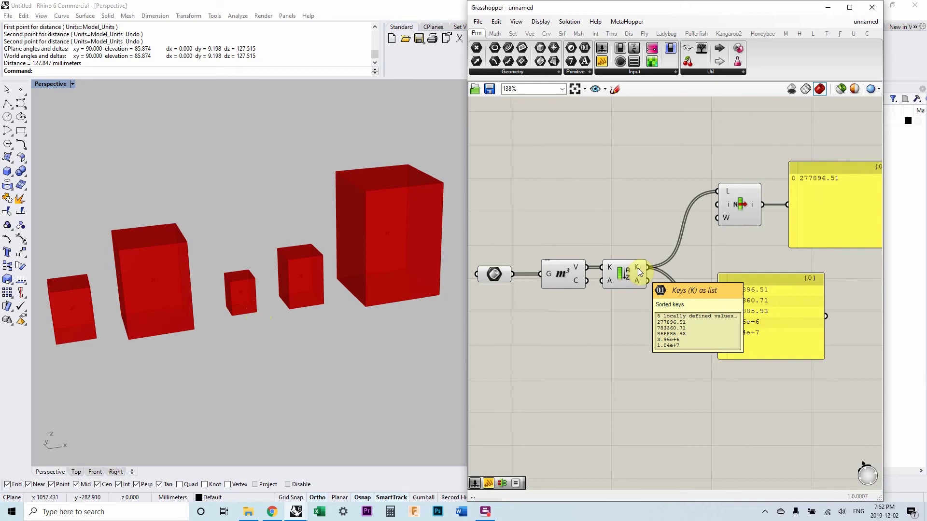
{"action": "mouse_move", "coordinate": [637, 272]}
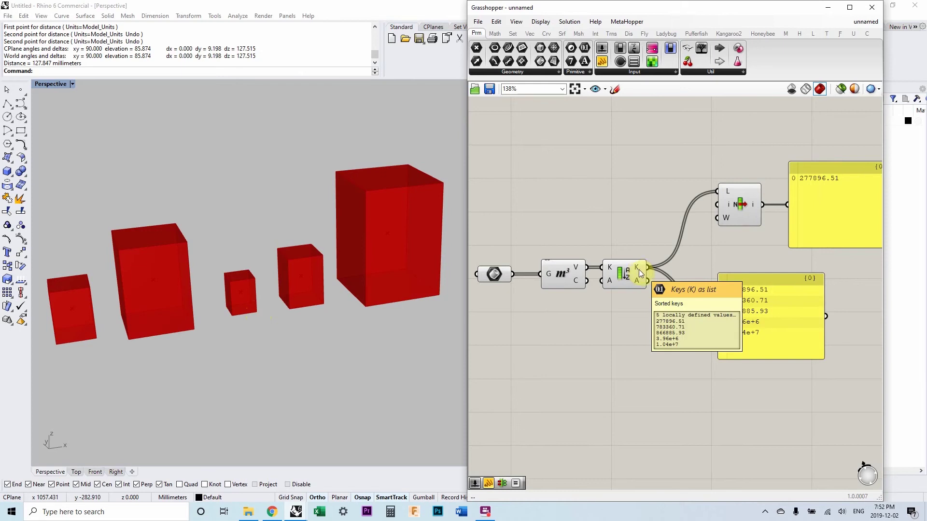
{"action": "right_click_drag", "start_coordinate": [738, 214], "coordinate": [658, 235]}
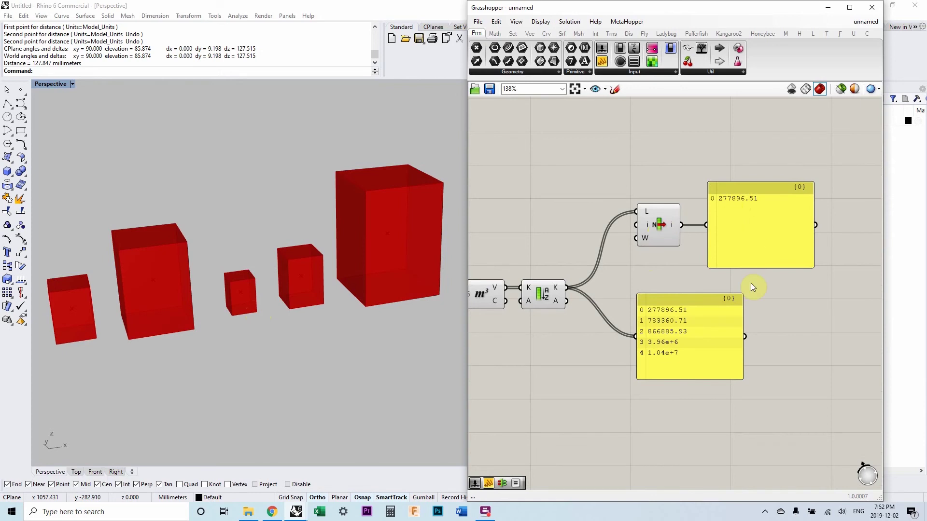
{"action": "right_click_drag", "start_coordinate": [635, 302], "coordinate": [696, 294]}
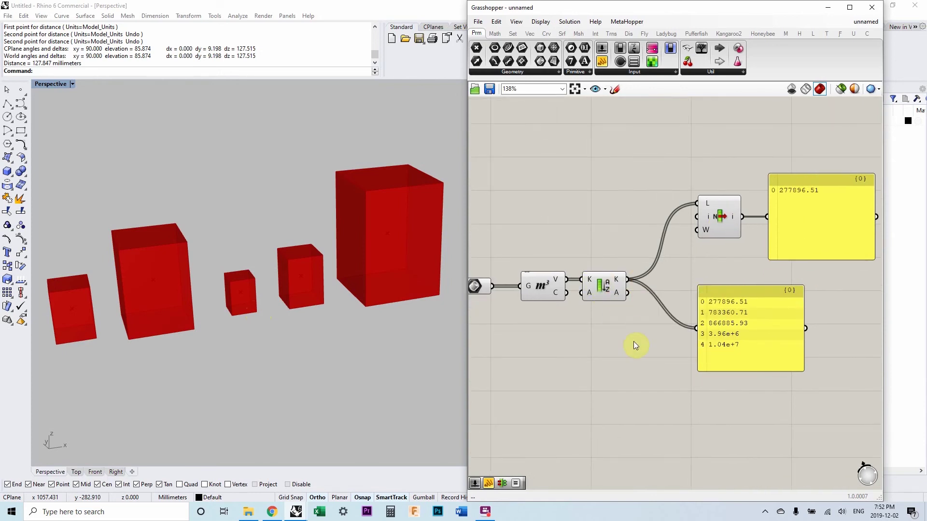
{"action": "right_click_drag", "start_coordinate": [596, 313], "coordinate": [607, 337]}
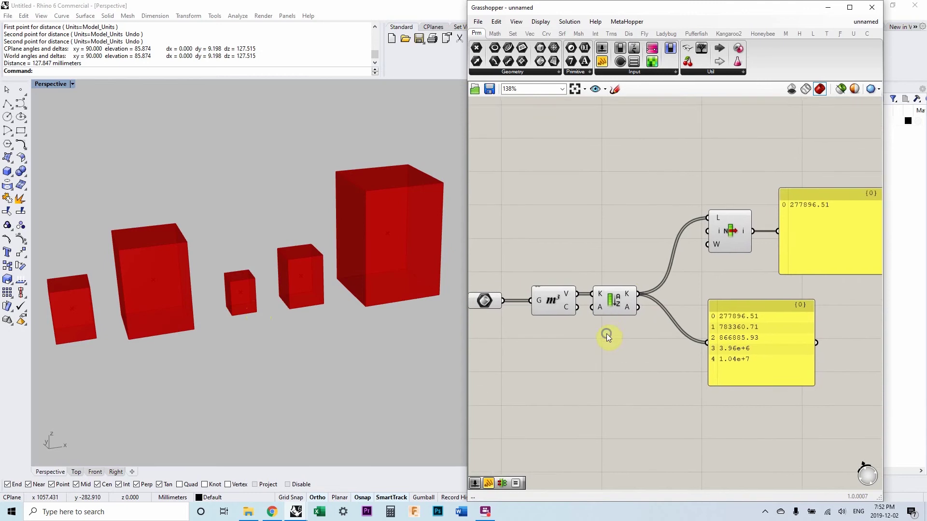
{"action": "scroll", "coordinate": [625, 300], "scroll_direction": "up", "scroll_amount": 1}
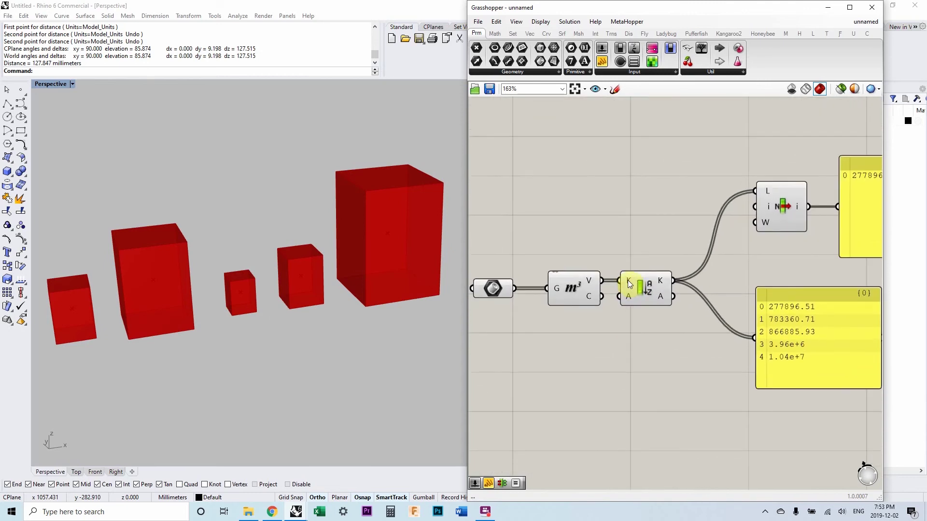
{"action": "mouse_move", "coordinate": [628, 279]}
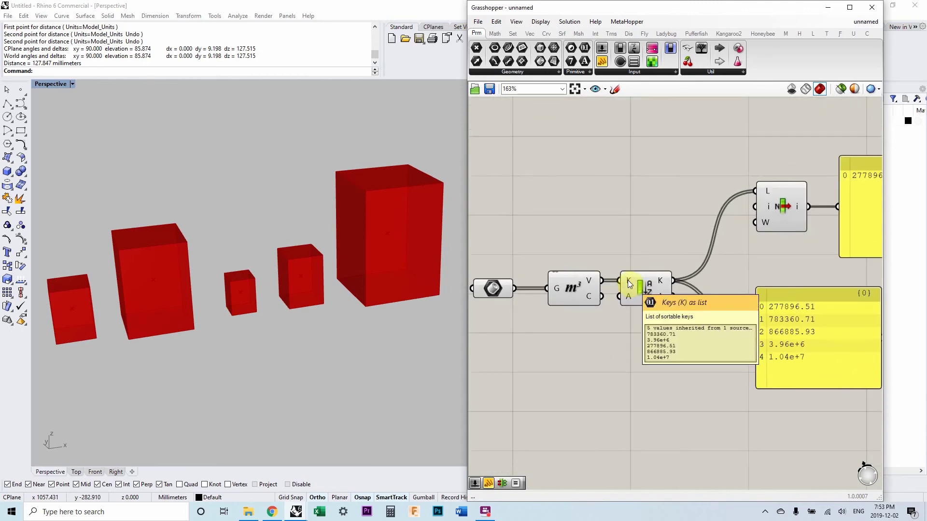
{"action": "mouse_move", "coordinate": [630, 299]}
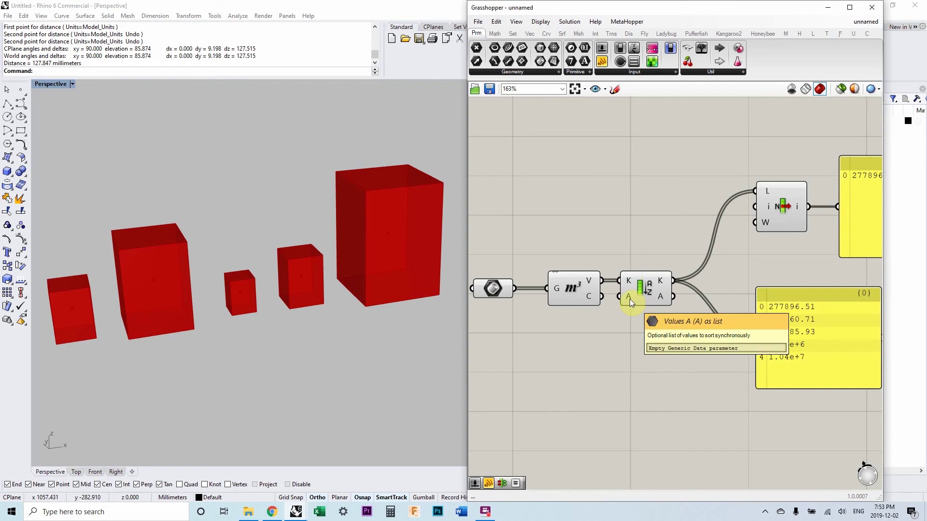
{"action": "mouse_move", "coordinate": [662, 299]}
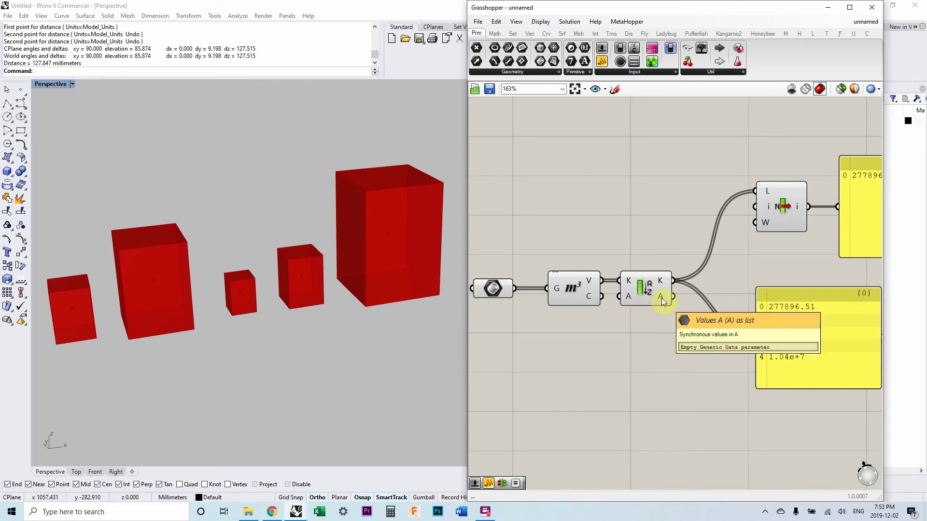
{"action": "scroll", "coordinate": [661, 297], "scroll_direction": "up", "scroll_amount": 4}
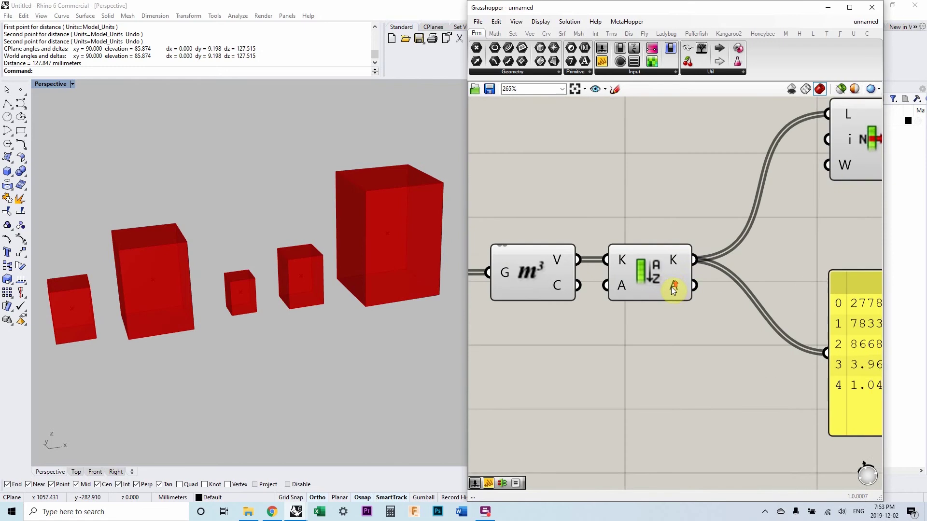
{"action": "scroll", "coordinate": [636, 248], "scroll_direction": "down", "scroll_amount": 2}
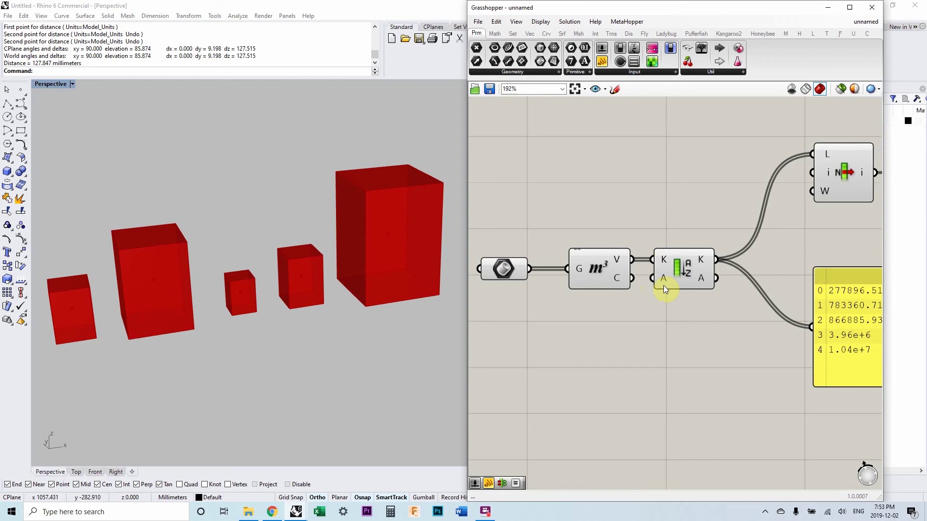
{"action": "right_click_drag", "start_coordinate": [664, 277], "coordinate": [650, 282]}
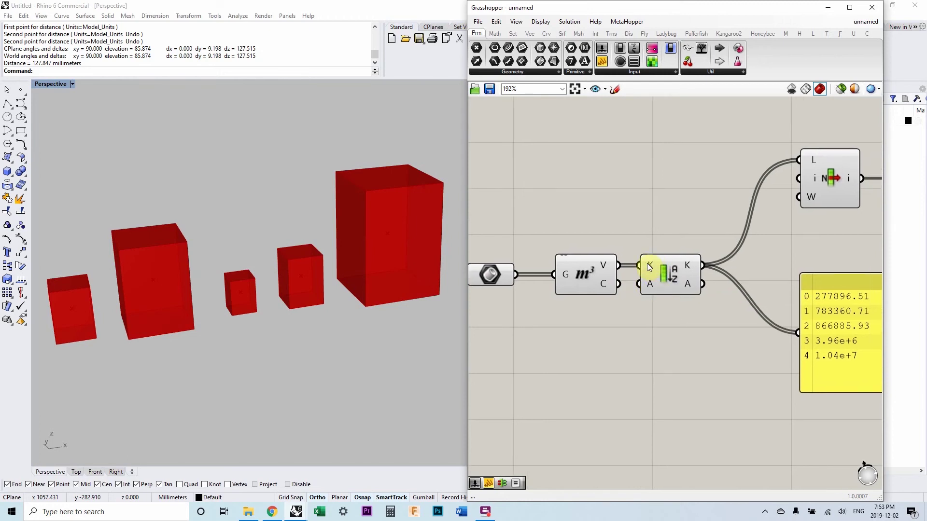
{"action": "right_click_drag", "start_coordinate": [668, 272], "coordinate": [628, 273]}
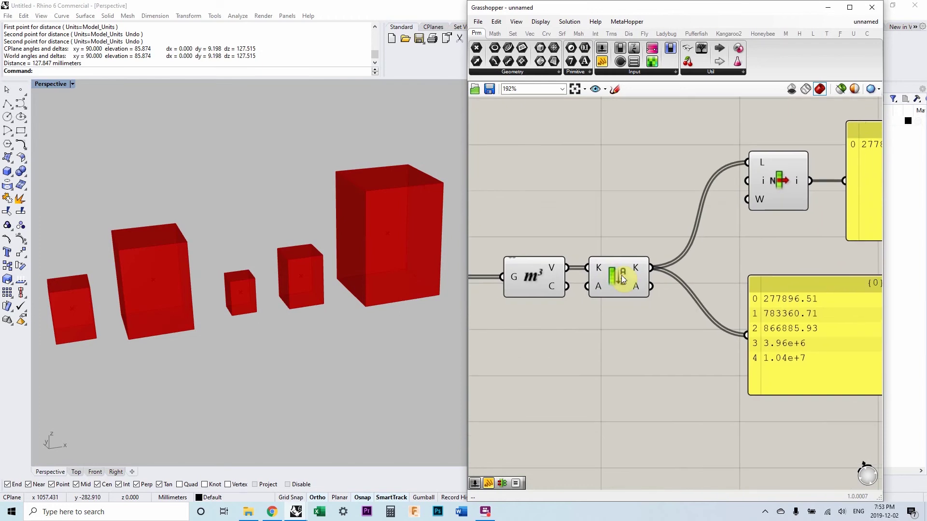
Turn off the preview of the components in the volume-sorting definition
{"action": "scroll", "coordinate": [624, 254], "scroll_direction": "down", "scroll_amount": 5}
{"action": "scroll", "coordinate": [633, 238], "scroll_direction": "down", "scroll_amount": 2}
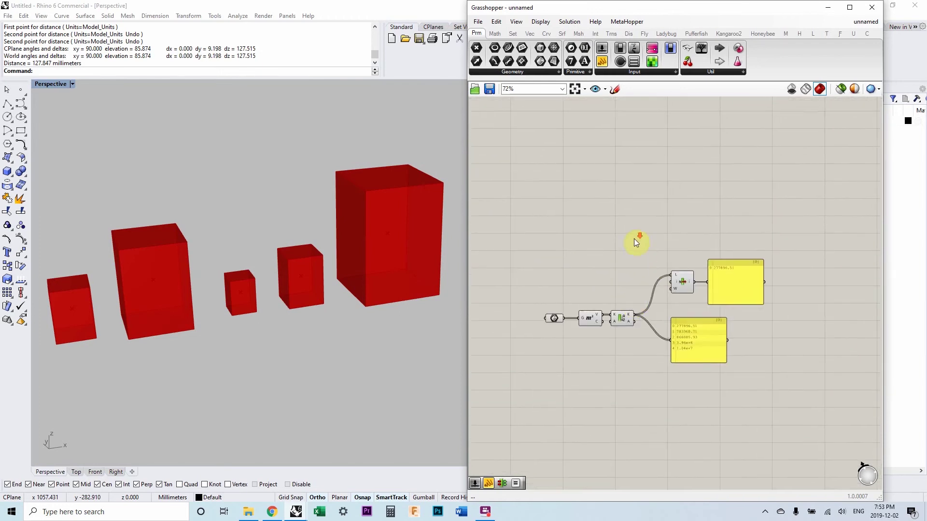
{"action": "left_click_drag", "start_coordinate": [713, 368], "coordinate": [574, 222]}
{"action": "right_click", "coordinate": [575, 223]}
{"action": "left_click", "coordinate": [595, 239]}
{"action": "left_click", "coordinate": [598, 215]}
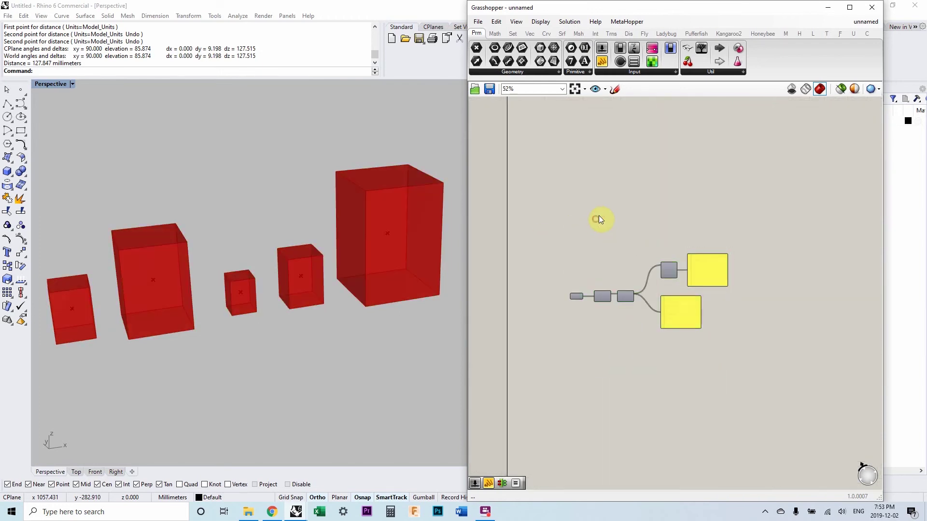
Examine the box-stacking definition and highlight the boxes referenced by its source Brep parameter
{"action": "scroll", "coordinate": [600, 215], "scroll_direction": "down", "scroll_amount": 3}
{"action": "right_click_drag", "start_coordinate": [600, 215], "coordinate": [621, 357]}
{"action": "scroll", "coordinate": [640, 196], "scroll_direction": "up", "scroll_amount": 6}
{"action": "scroll", "coordinate": [625, 216], "scroll_direction": "up", "scroll_amount": 2}
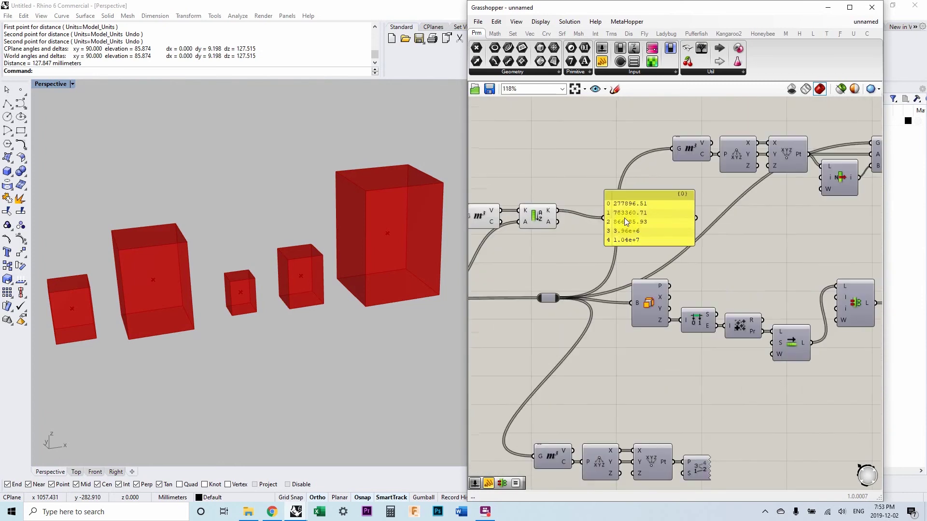
{"action": "scroll", "coordinate": [626, 217], "scroll_direction": "down", "scroll_amount": 2}
{"action": "right_click_drag", "start_coordinate": [633, 220], "coordinate": [679, 214]}
{"action": "scroll", "coordinate": [668, 269], "scroll_direction": "down", "scroll_amount": 1}
{"action": "scroll", "coordinate": [661, 270], "scroll_direction": "up", "scroll_amount": 2}
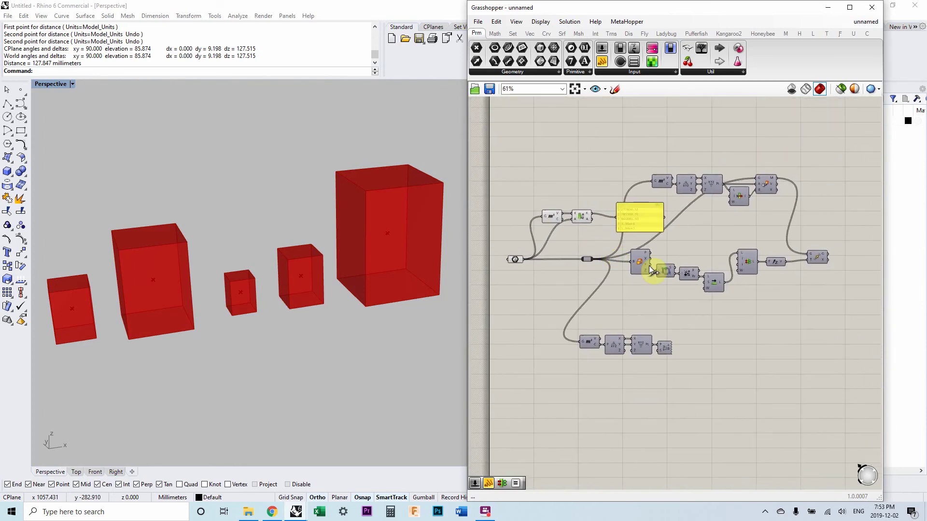
{"action": "mouse_move", "coordinate": [356, 296]}
{"action": "right_mouse_down"}
{"action": "mouse_move", "coordinate": [363, 270]}
{"action": "mouse_move", "coordinate": [363, 311]}
{"action": "right_mouse_up"}
{"action": "scroll", "coordinate": [367, 292], "scroll_direction": "down", "scroll_amount": 2}
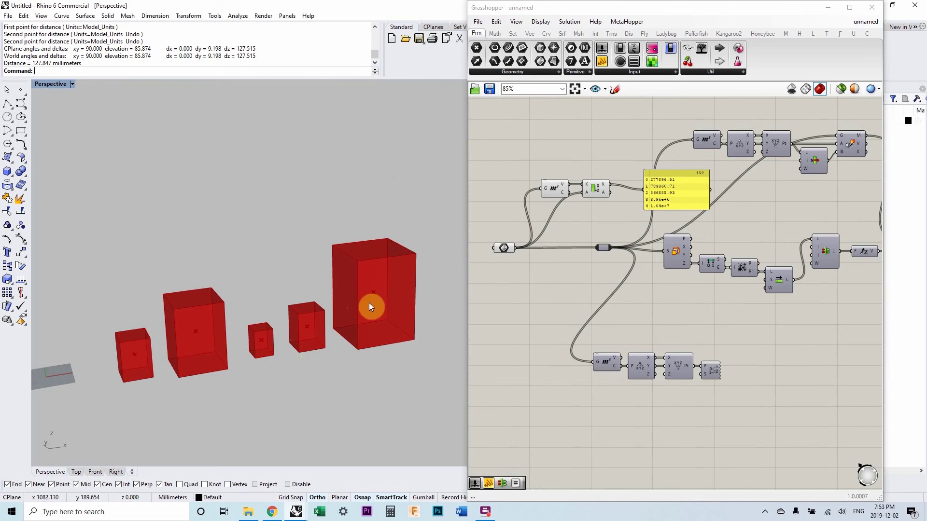
{"action": "scroll", "coordinate": [546, 242], "scroll_direction": "up", "scroll_amount": 3}
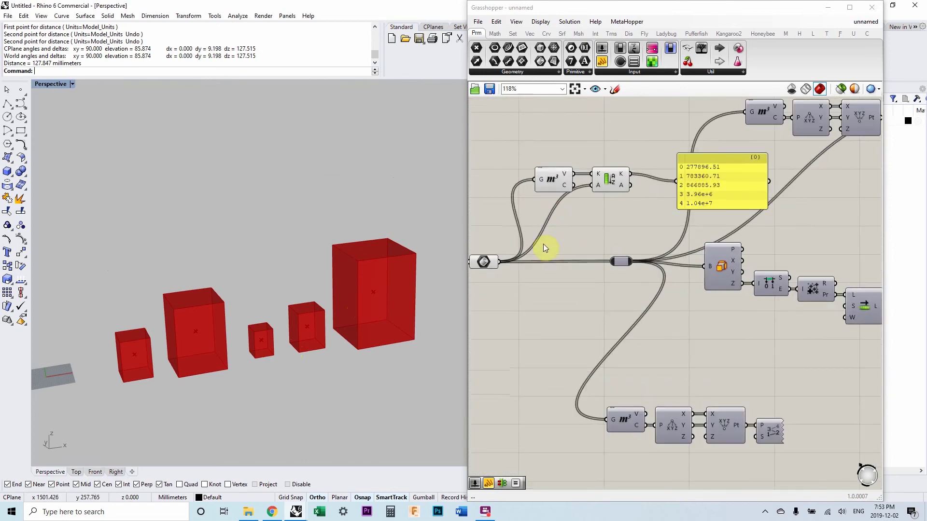
{"action": "left_click", "coordinate": [515, 248]}
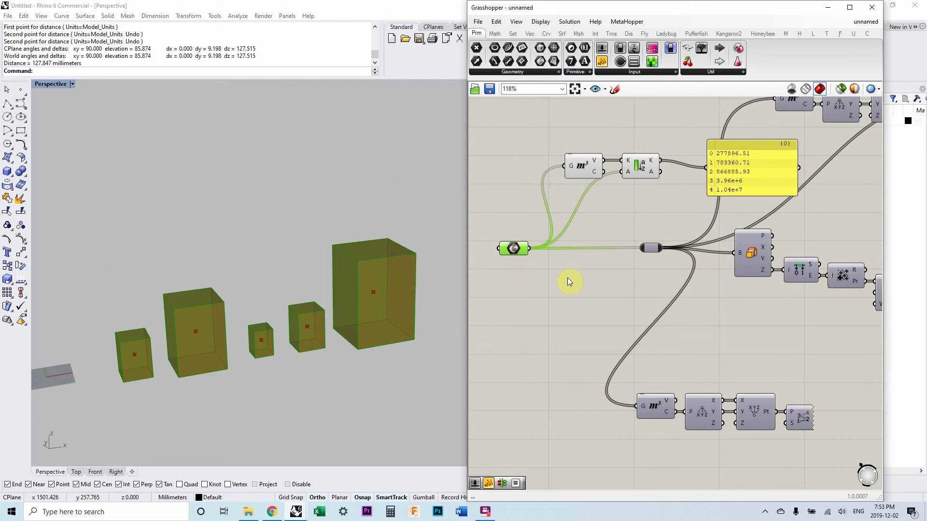
Turn on the preview of the Point List component to show the boxes' index numbers in the viewport
{"action": "scroll", "coordinate": [598, 268], "scroll_direction": "down", "scroll_amount": 2}
{"action": "left_click", "coordinate": [696, 360]}
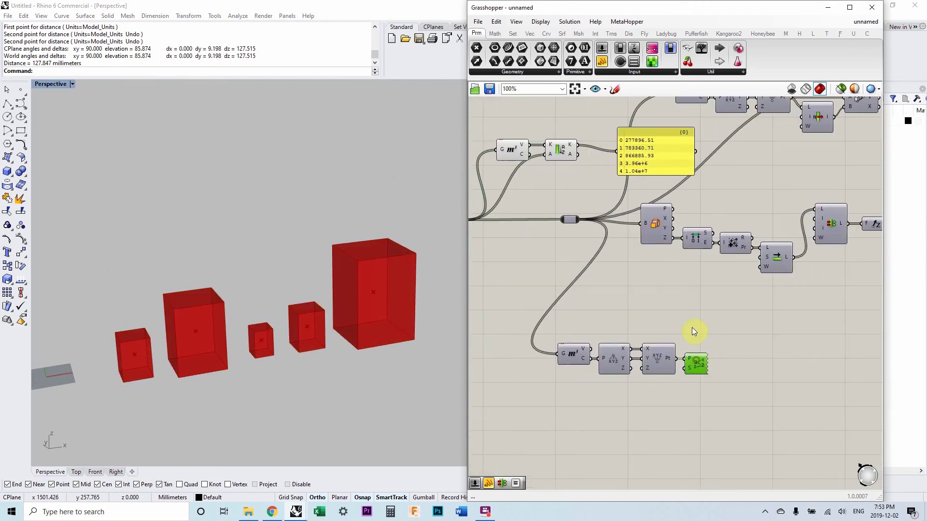
{"action": "right_click", "coordinate": [691, 324]}
{"action": "left_click", "coordinate": [717, 331]}
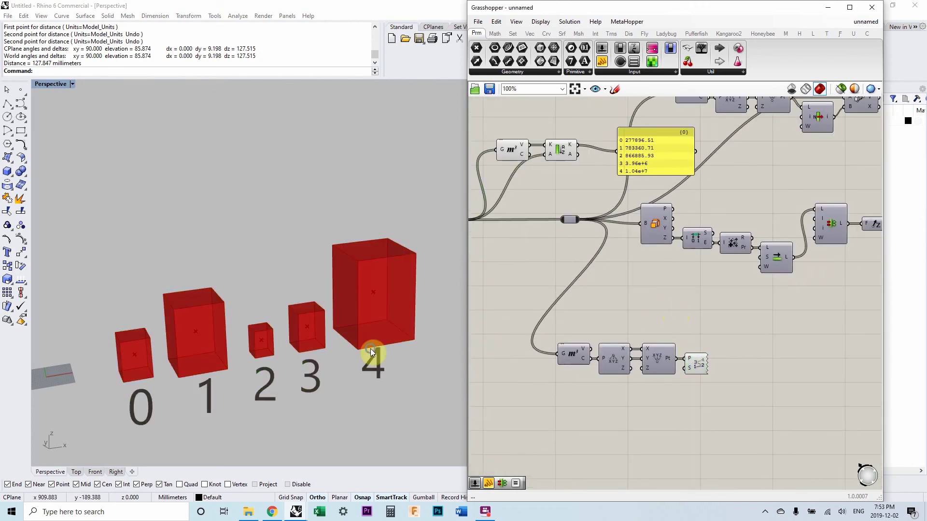
{"action": "right_click_drag", "start_coordinate": [370, 350], "coordinate": [318, 340]}
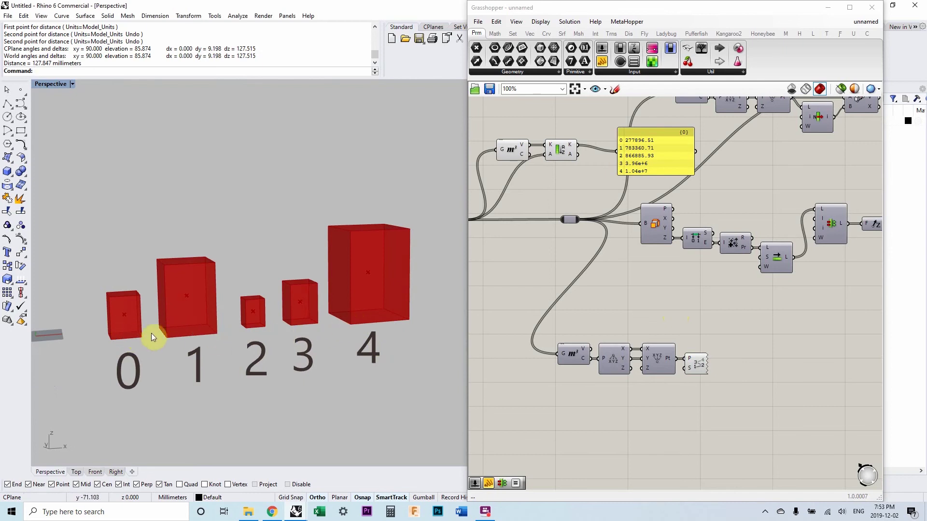
Turn on the preview of the final Move component to show the stacked boxes
{"action": "scroll", "coordinate": [669, 300], "scroll_direction": "down", "scroll_amount": 3}
{"action": "right_click_drag", "start_coordinate": [669, 301], "coordinate": [600, 296]}
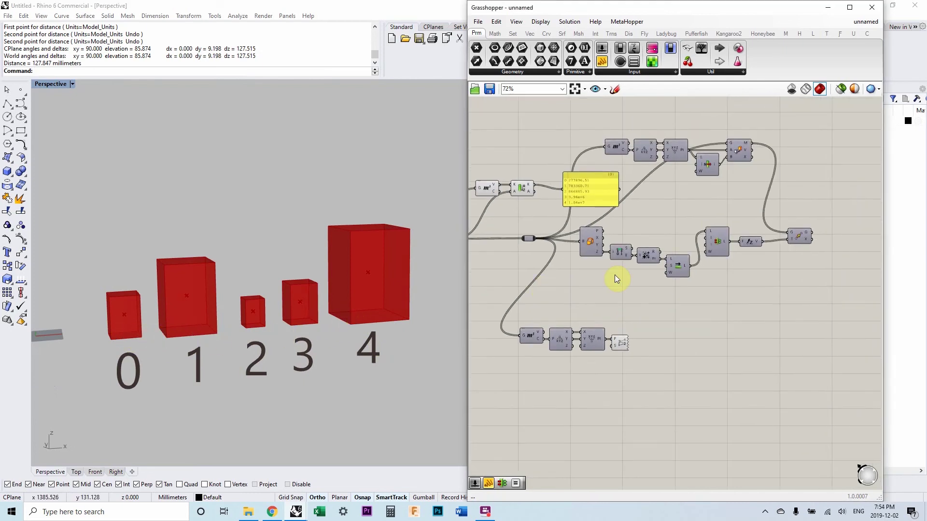
{"action": "scroll", "coordinate": [799, 236], "scroll_direction": "up", "scroll_amount": 3}
{"action": "left_click", "coordinate": [801, 236]}
{"action": "right_click", "coordinate": [806, 274]}
{"action": "left_click", "coordinate": [832, 280]}
{"action": "left_click", "coordinate": [743, 304]}
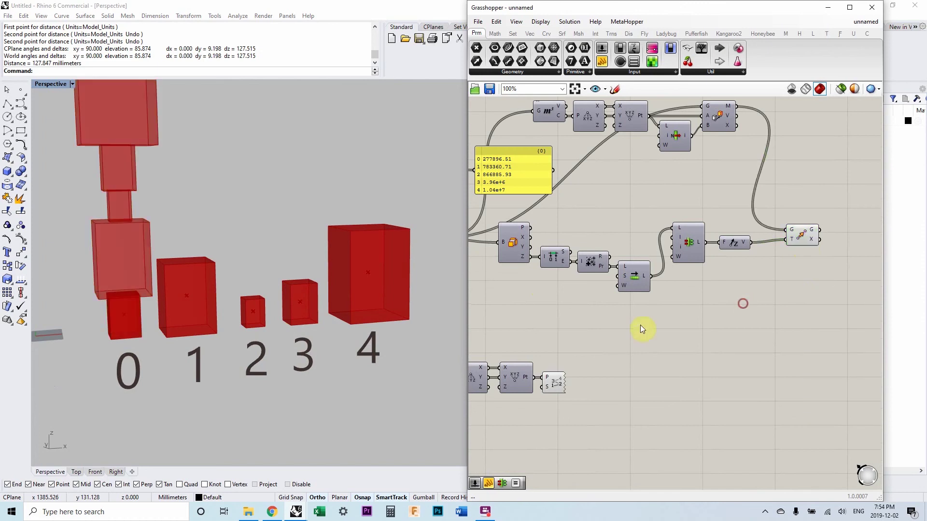
Examine the stacked boxes against the numbered original boxes from several angles, comparing their order
{"action": "right_click_drag", "start_coordinate": [259, 269], "coordinate": [352, 283], "text": "shift"}
{"action": "right_click_drag", "start_coordinate": [351, 283], "coordinate": [293, 308]}
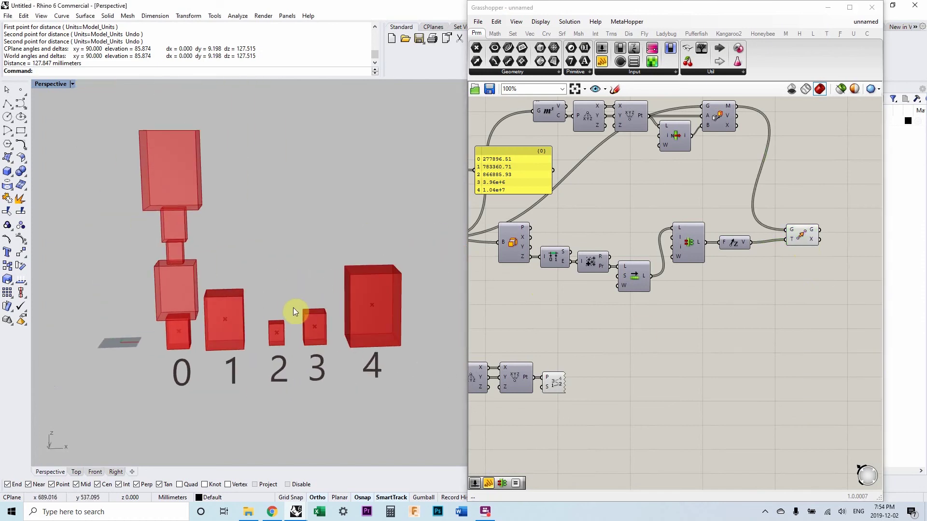
{"action": "scroll", "coordinate": [229, 352], "scroll_direction": "up", "scroll_amount": 2}
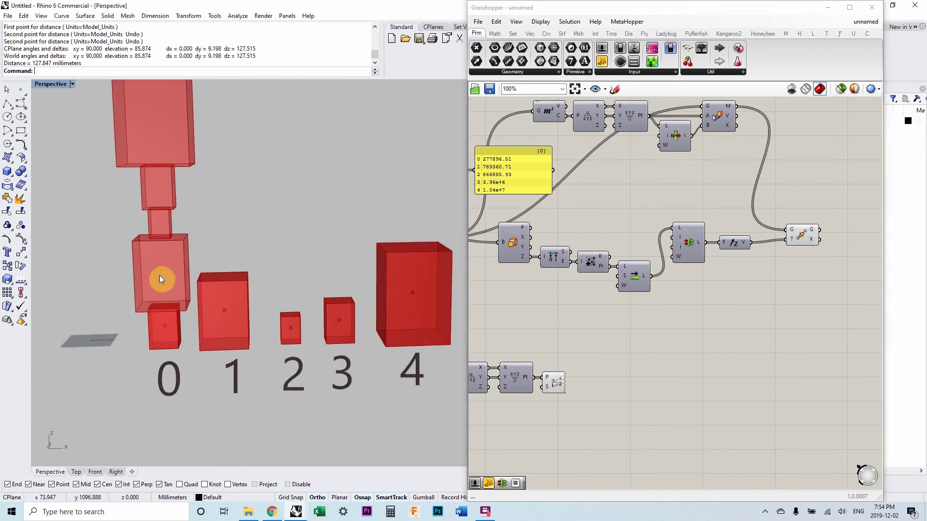
{"action": "scroll", "coordinate": [180, 291], "scroll_direction": "down", "scroll_amount": 2}
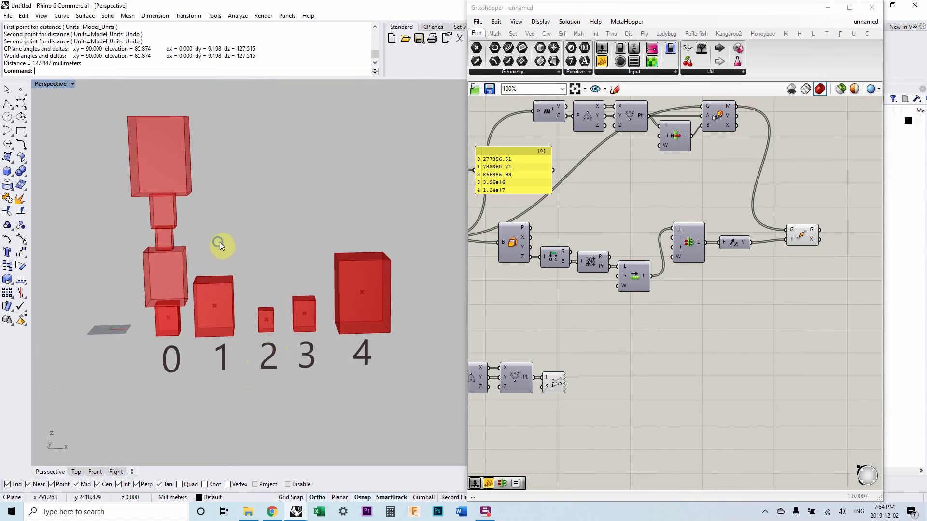
{"action": "right_click_drag", "start_coordinate": [220, 242], "coordinate": [261, 306]}
{"action": "scroll", "coordinate": [179, 305], "scroll_direction": "up", "scroll_amount": 2}
{"action": "scroll", "coordinate": [203, 307], "scroll_direction": "down", "scroll_amount": 2}
{"action": "scroll", "coordinate": [221, 310], "scroll_direction": "down", "scroll_amount": 1}
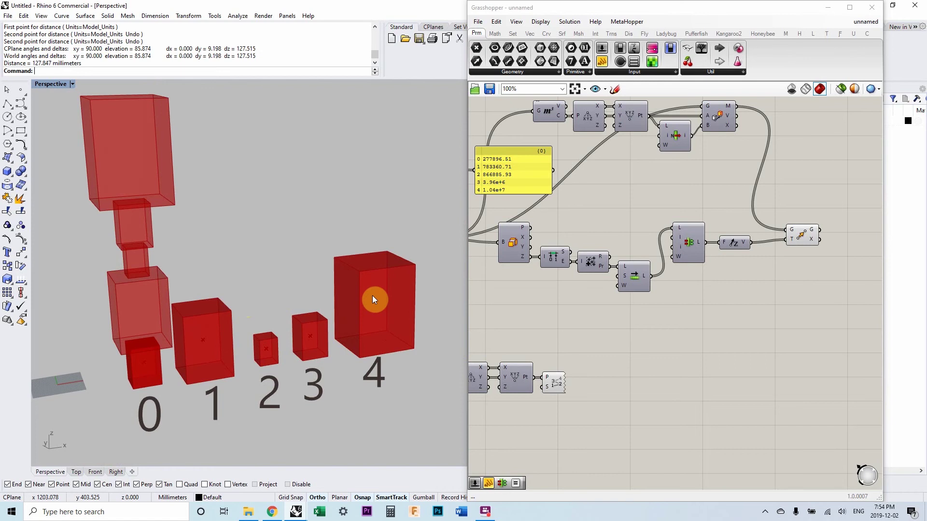
Examine the volume keys feeding Sort List, and delete the panel connected to its keys output
{"action": "scroll", "coordinate": [526, 305], "scroll_direction": "down", "scroll_amount": 1}
{"action": "right_click_drag", "start_coordinate": [487, 304], "coordinate": [552, 309]}
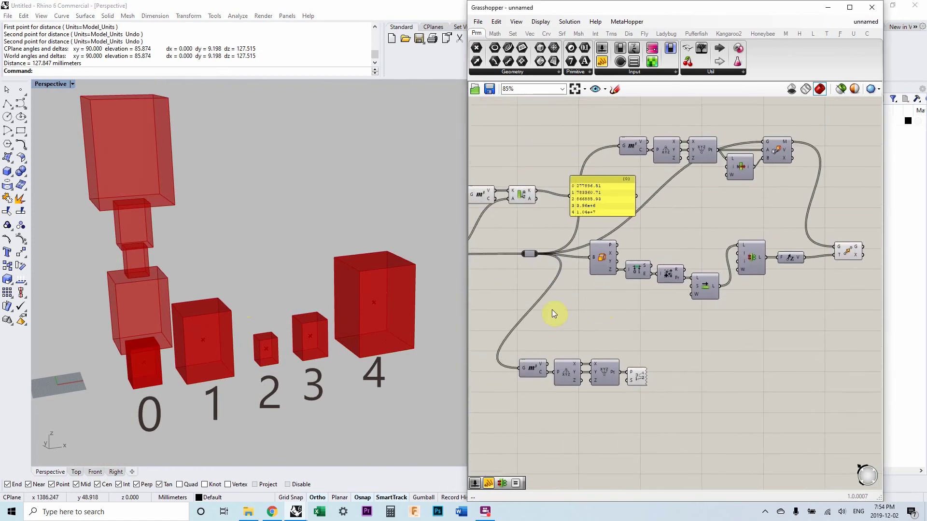
{"action": "scroll", "coordinate": [584, 207], "scroll_direction": "up", "scroll_amount": 5}
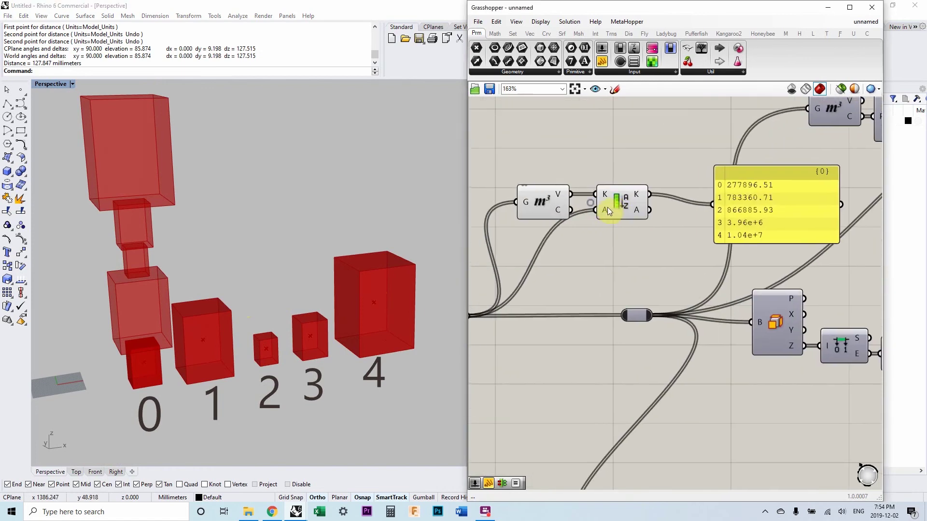
{"action": "mouse_move", "coordinate": [604, 210]}
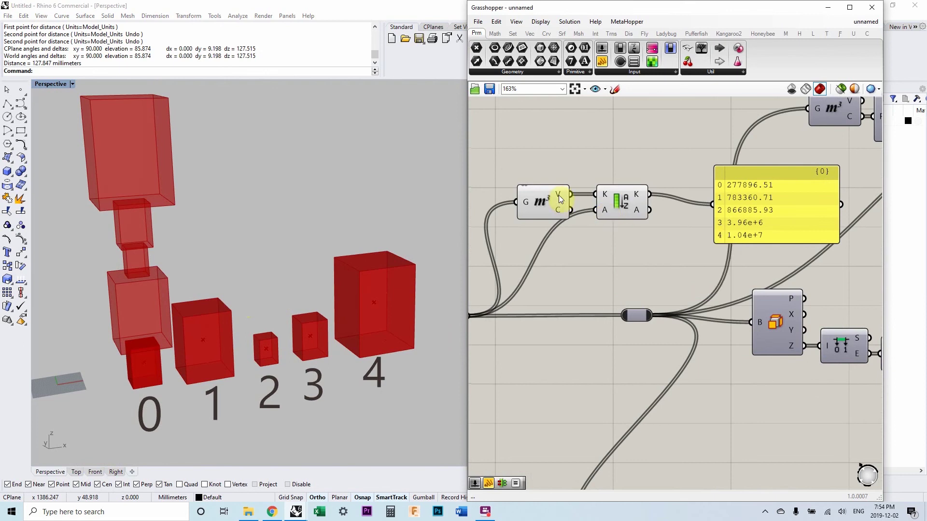
{"action": "mouse_move", "coordinate": [560, 199]}
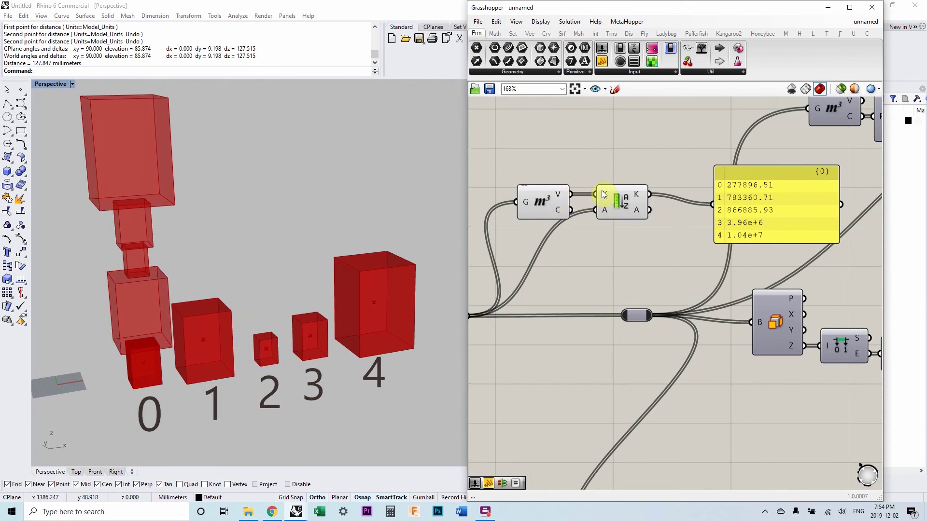
{"action": "left_click", "coordinate": [727, 207]}
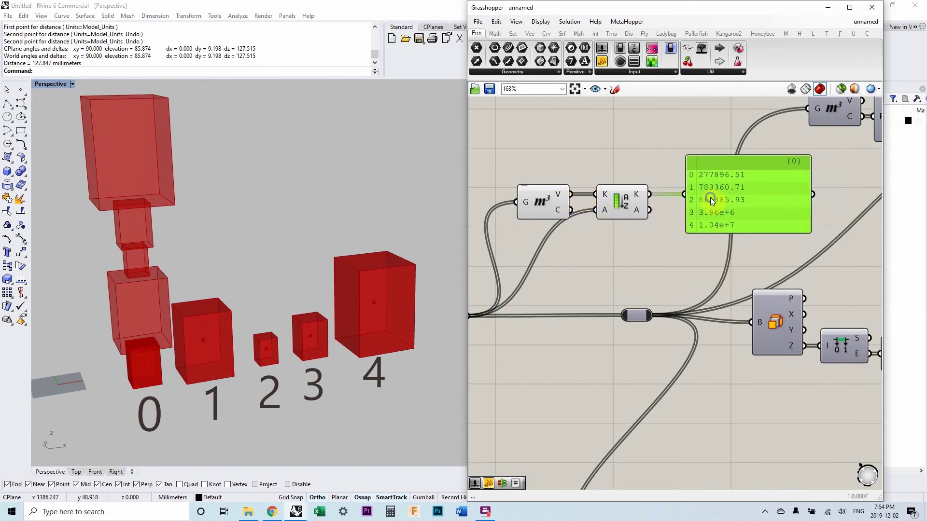
{"action": "scroll", "coordinate": [710, 198], "scroll_direction": "up", "scroll_amount": 2}
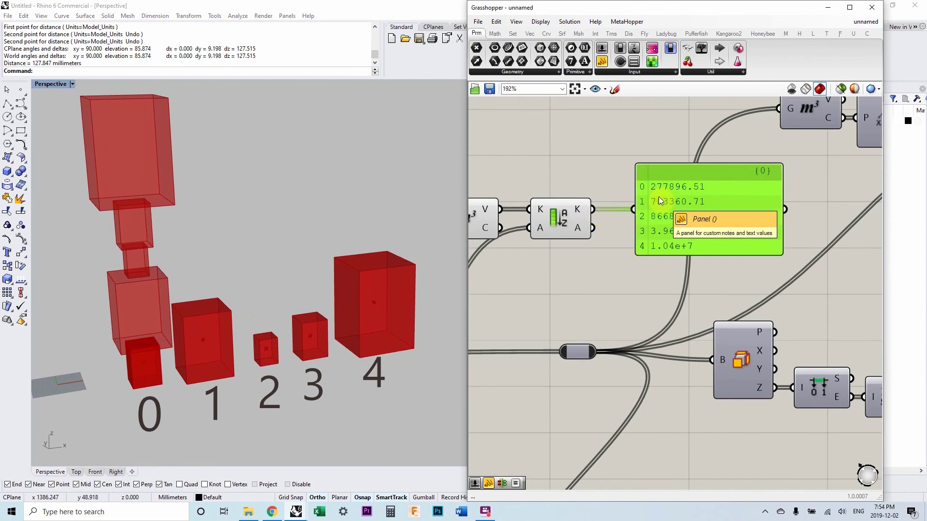
{"action": "key", "text": "Delete"}
{"action": "scroll", "coordinate": [621, 219], "scroll_direction": "down", "scroll_amount": 2}
{"action": "scroll", "coordinate": [624, 219], "scroll_direction": "up", "scroll_amount": 1}
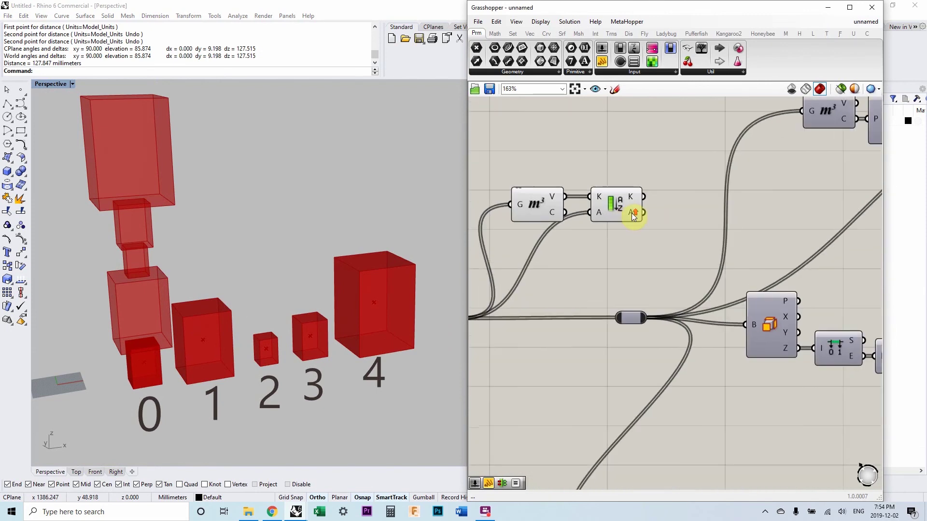
Turn off the preview of the final Move component to hide the stacked boxes
{"action": "scroll", "coordinate": [626, 221], "scroll_direction": "down", "scroll_amount": 1}
{"action": "left_click_drag", "start_coordinate": [660, 217], "coordinate": [601, 188]}
{"action": "right_click_drag", "start_coordinate": [659, 244], "coordinate": [617, 209]}
{"action": "scroll", "coordinate": [641, 216], "scroll_direction": "down", "scroll_amount": 2}
{"action": "left_click", "coordinate": [751, 230]}
{"action": "scroll", "coordinate": [753, 232], "scroll_direction": "down", "scroll_amount": 2}
{"action": "right_click_drag", "start_coordinate": [695, 226], "coordinate": [526, 220]}
{"action": "scroll", "coordinate": [525, 220], "scroll_direction": "down", "scroll_amount": 1}
{"action": "left_click", "coordinate": [724, 236]}
{"action": "right_click", "coordinate": [725, 254]}
{"action": "left_click", "coordinate": [747, 271]}
{"action": "left_click", "coordinate": [653, 276]}
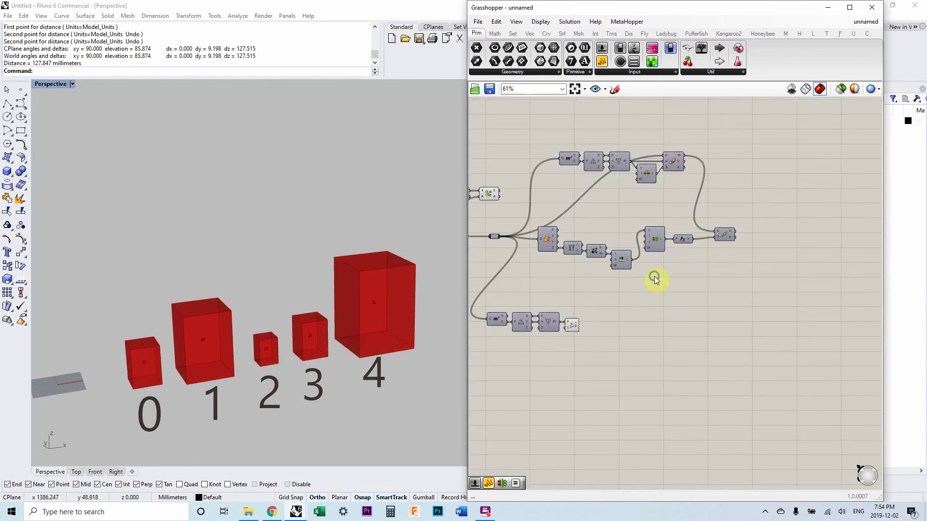
Connect Sort List's values output A to the relay feeding the stacking definition, replacing the direct Brep connection
{"action": "right_click_drag", "start_coordinate": [654, 276], "coordinate": [770, 263]}
{"action": "scroll", "coordinate": [627, 202], "scroll_direction": "up", "scroll_amount": 3}
{"action": "left_click_drag", "start_coordinate": [611, 172], "coordinate": [599, 239]}
{"action": "right_click_drag", "start_coordinate": [584, 200], "coordinate": [610, 203]}
{"action": "left_click_drag", "start_coordinate": [611, 201], "coordinate": [560, 167]}
{"action": "left_click_drag", "start_coordinate": [619, 174], "coordinate": [607, 216]}
{"action": "left_click", "coordinate": [613, 176]}
{"action": "right_click_drag", "start_coordinate": [594, 267], "coordinate": [605, 224]}
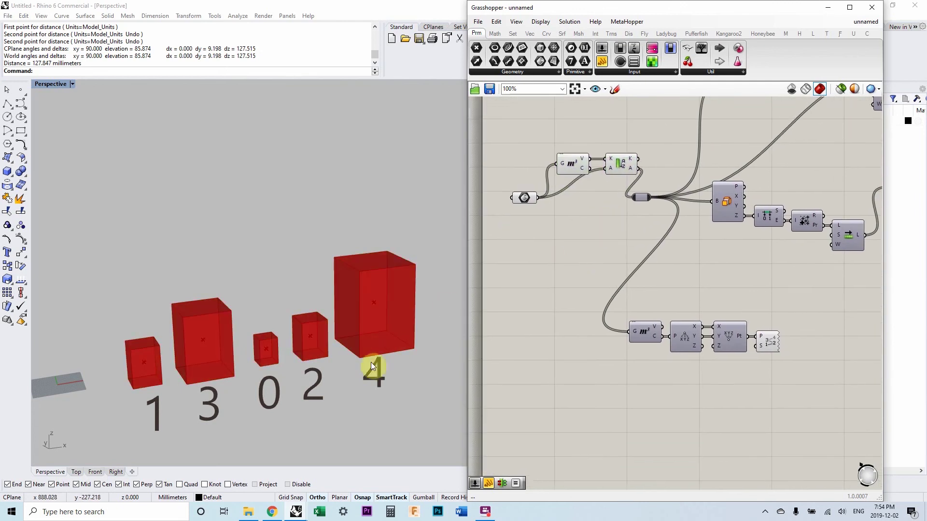
Move the Volume component slightly above Sort List to separate the wires going into its keys and values inputs
{"action": "right_click_drag", "start_coordinate": [371, 365], "coordinate": [431, 329]}
{"action": "scroll", "coordinate": [618, 166], "scroll_direction": "up", "scroll_amount": 5}
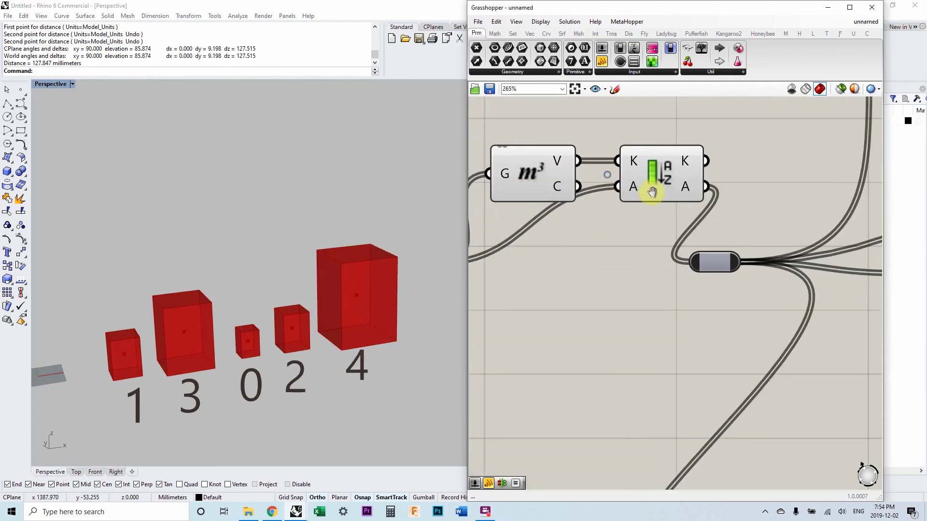
{"action": "mouse_move", "coordinate": [654, 167]}
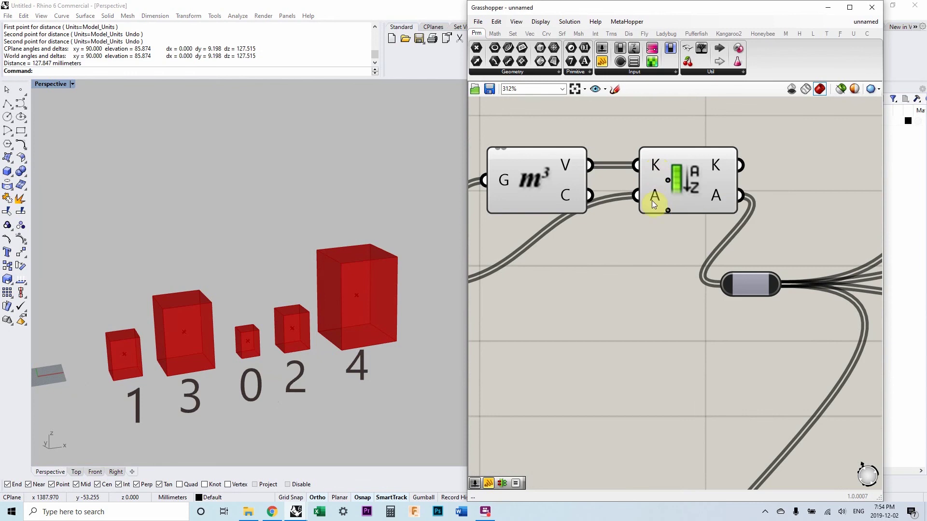
{"action": "scroll", "coordinate": [626, 235], "scroll_direction": "down", "scroll_amount": 4}
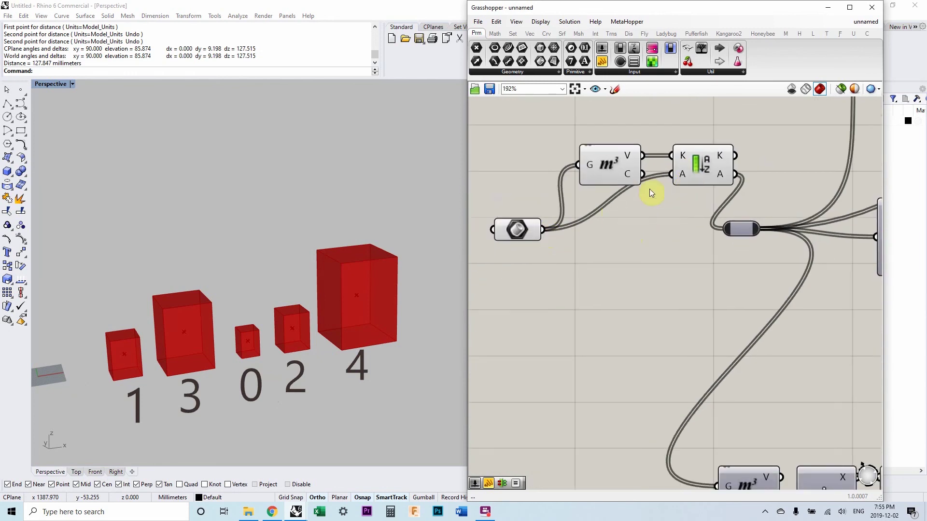
{"action": "left_click_drag", "start_coordinate": [612, 172], "coordinate": [614, 158]}
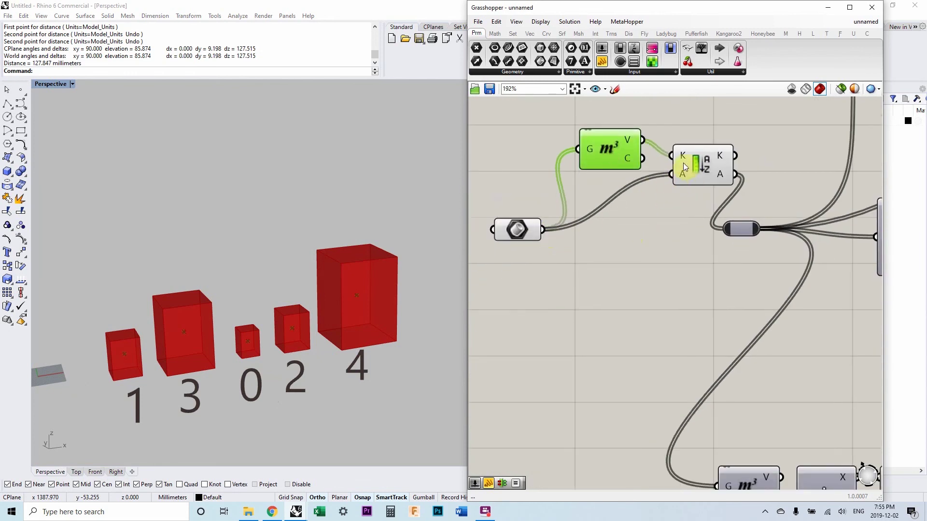
Examine Sort List's values output and compare the boxes' new index numbers with their sizes in the viewport
{"action": "scroll", "coordinate": [683, 163], "scroll_direction": "up", "scroll_amount": 3}
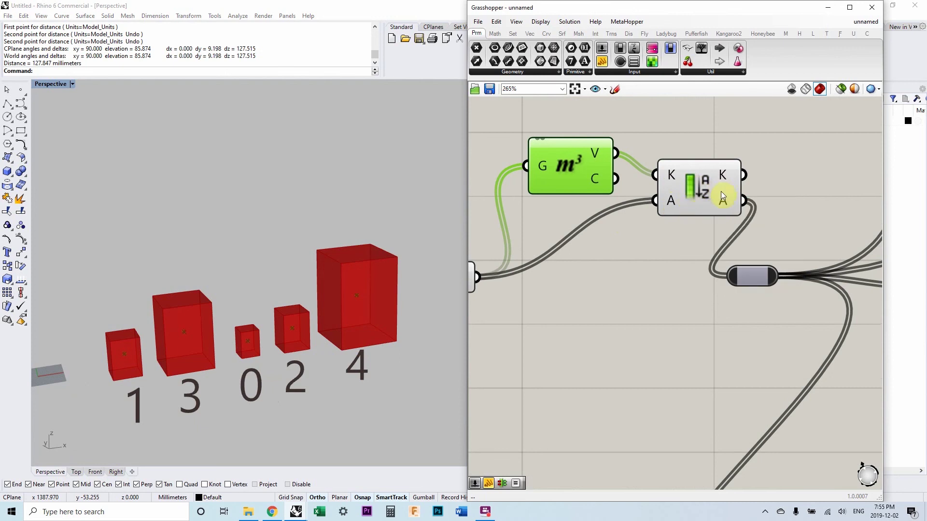
{"action": "mouse_move", "coordinate": [723, 197]}
{"action": "right_click_drag", "start_coordinate": [672, 248], "coordinate": [677, 230]}
{"action": "right_click_drag", "start_coordinate": [266, 392], "coordinate": [246, 339], "text": "shift"}
{"action": "scroll", "coordinate": [243, 323], "scroll_direction": "up", "scroll_amount": 5}
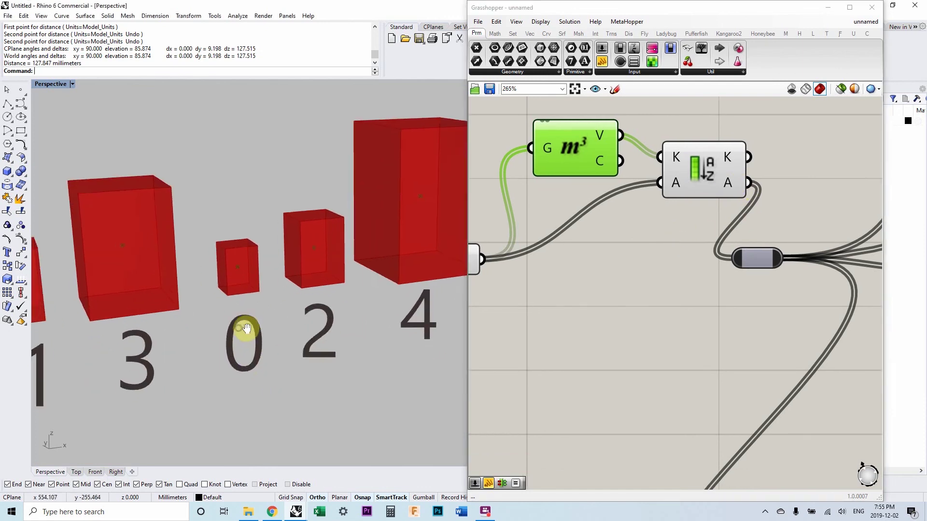
{"action": "scroll", "coordinate": [245, 309], "scroll_direction": "down", "scroll_amount": 3}
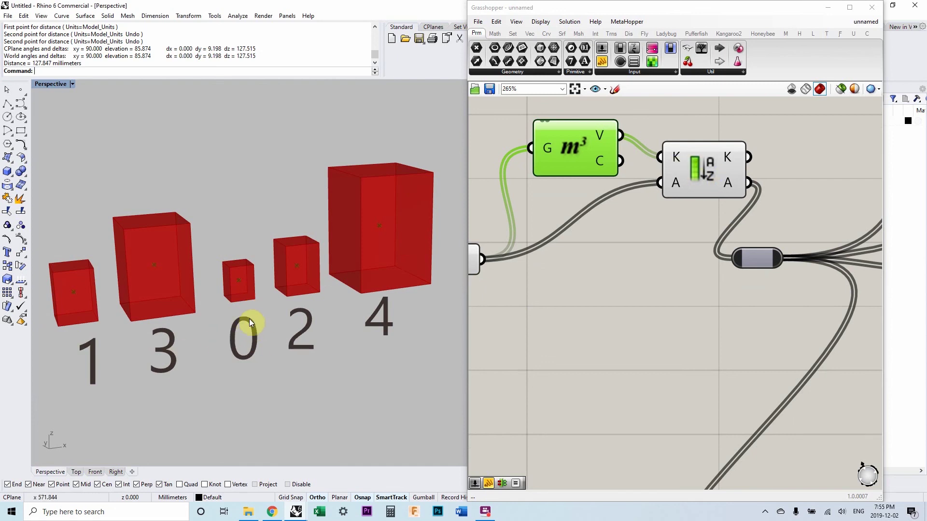
Turn on the preview of the final Move component and examine the stacked boxes
{"action": "scroll", "coordinate": [676, 318], "scroll_direction": "down", "scroll_amount": 4}
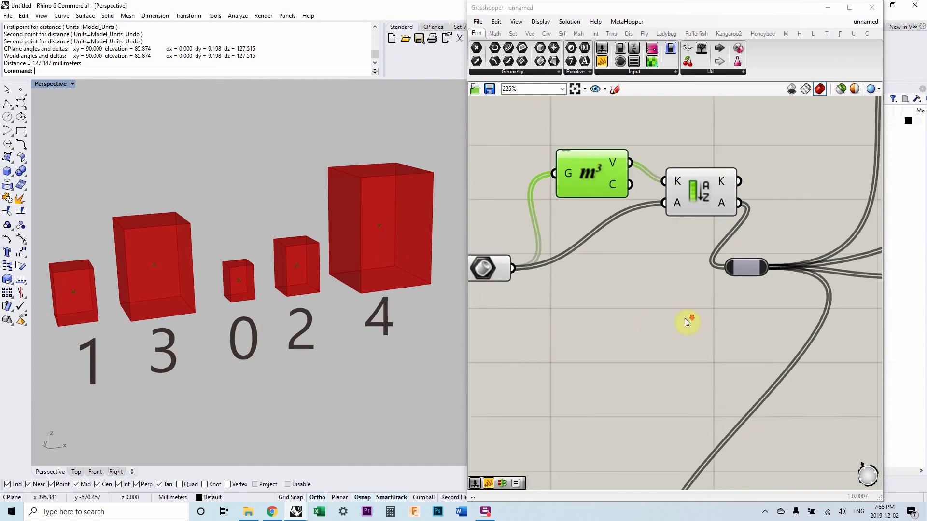
{"action": "scroll", "coordinate": [639, 265], "scroll_direction": "down", "scroll_amount": 3}
{"action": "right_click_drag", "start_coordinate": [641, 268], "coordinate": [572, 264]}
{"action": "scroll", "coordinate": [691, 292], "scroll_direction": "down", "scroll_amount": 2}
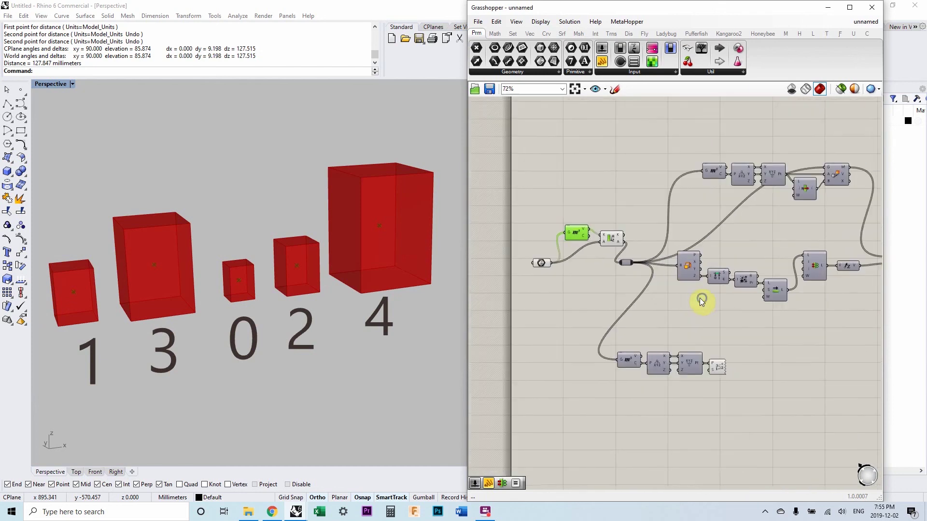
{"action": "right_click_drag", "start_coordinate": [702, 298], "coordinate": [622, 279]}
{"action": "scroll", "coordinate": [823, 247], "scroll_direction": "up", "scroll_amount": 2}
{"action": "right_click", "coordinate": [822, 246]}
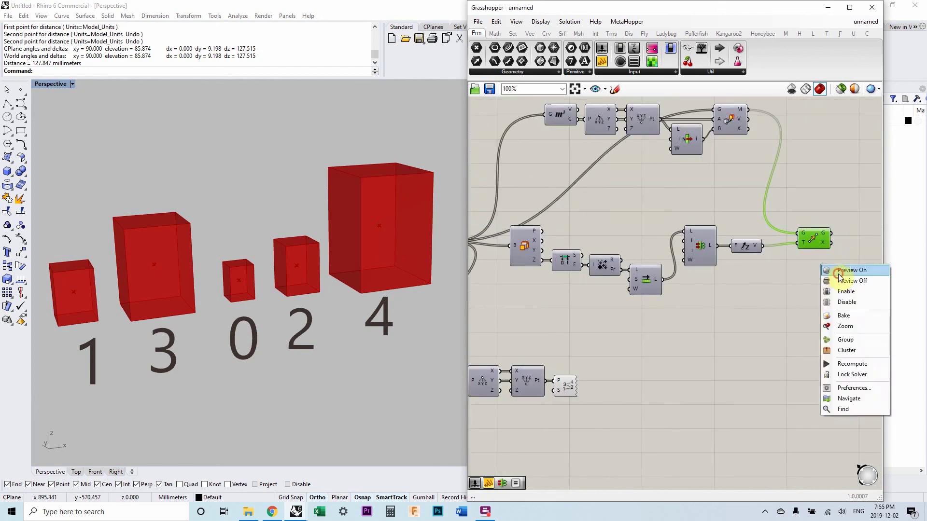
{"action": "left_click", "coordinate": [840, 279]}
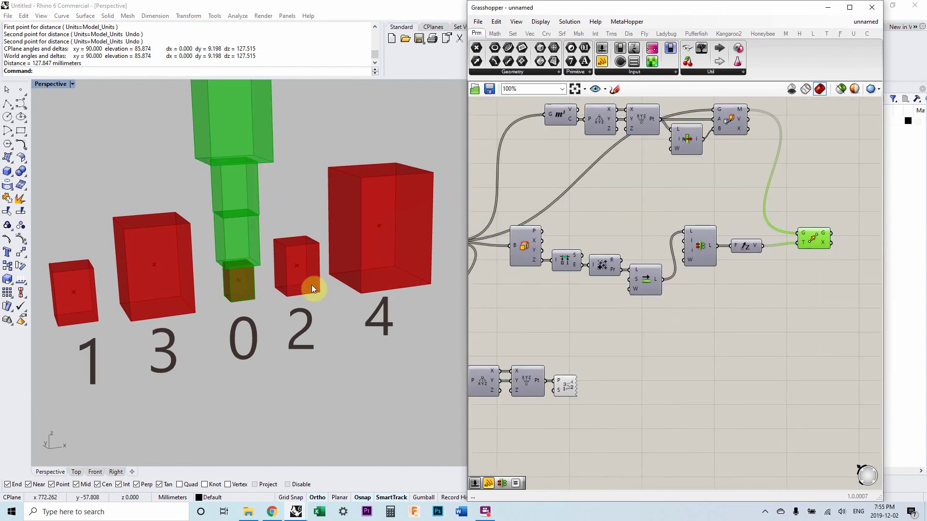
{"action": "right_click_drag", "start_coordinate": [240, 259], "coordinate": [244, 331], "text": "shift"}
{"action": "scroll", "coordinate": [283, 293], "scroll_direction": "down", "scroll_amount": 3}
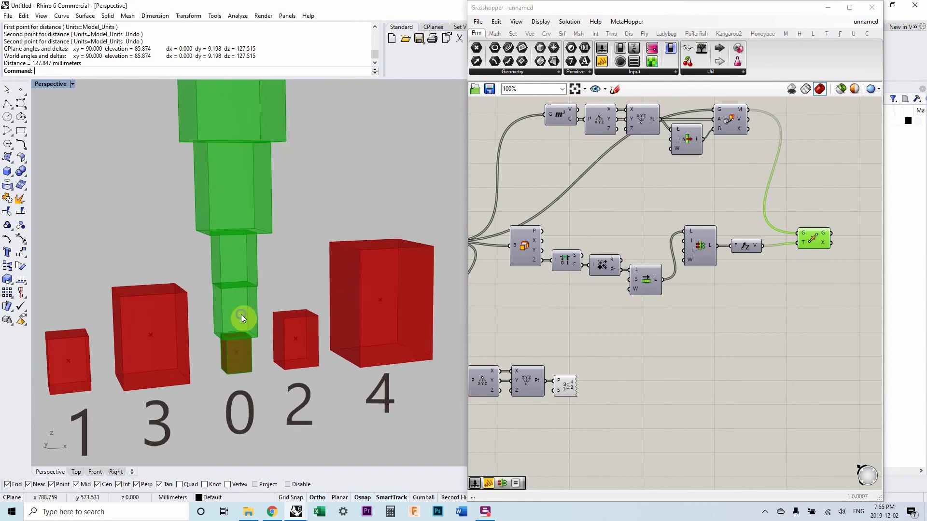
{"action": "scroll", "coordinate": [239, 334], "scroll_direction": "up", "scroll_amount": 2}
{"action": "right_click_drag", "start_coordinate": [238, 334], "coordinate": [245, 310], "text": "shift"}
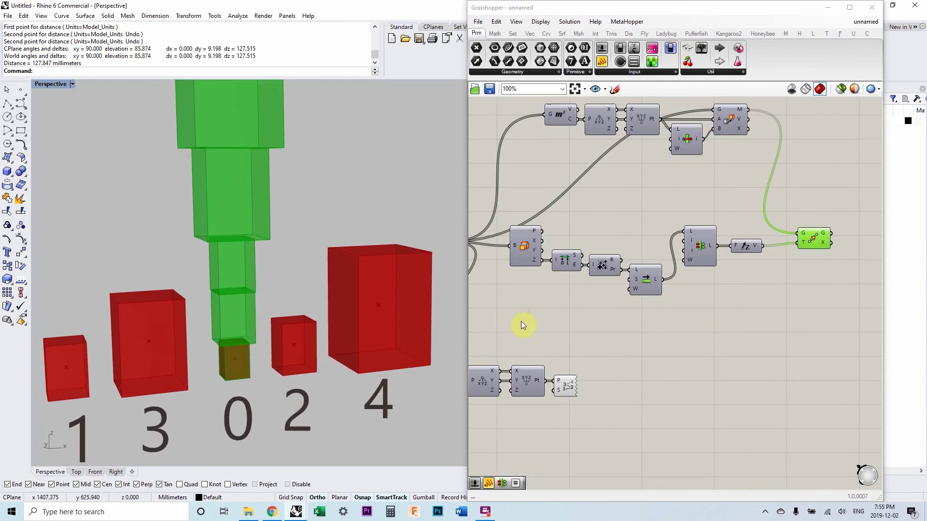
{"action": "left_click", "coordinate": [646, 345]}
Reverse Sort List's values output A so the boxes stack from largest to smallest
{"action": "right_click_drag", "start_coordinate": [585, 324], "coordinate": [659, 334]}
{"action": "right_click_drag", "start_coordinate": [578, 298], "coordinate": [683, 321]}
{"action": "right_click_drag", "start_coordinate": [598, 251], "coordinate": [652, 251]}
{"action": "scroll", "coordinate": [655, 251], "scroll_direction": "up", "scroll_amount": 2}
{"action": "right_click", "coordinate": [683, 243]}
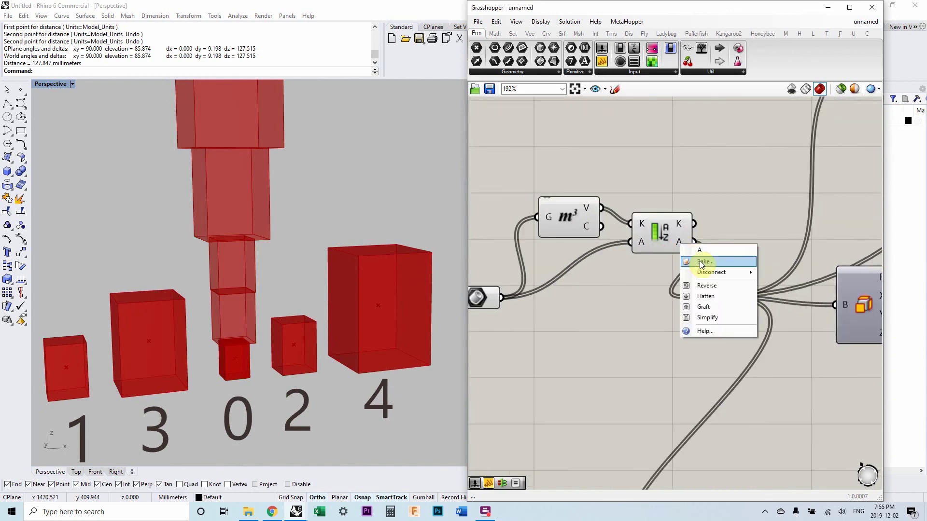
{"action": "left_click", "coordinate": [713, 284]}
{"action": "scroll", "coordinate": [644, 247], "scroll_direction": "up", "scroll_amount": 2}
{"action": "scroll", "coordinate": [401, 253], "scroll_direction": "down", "scroll_amount": 4}
{"action": "right_click_drag", "start_coordinate": [401, 253], "coordinate": [358, 305], "text": "shift"}
{"action": "scroll", "coordinate": [358, 305], "scroll_direction": "up", "scroll_amount": 2}
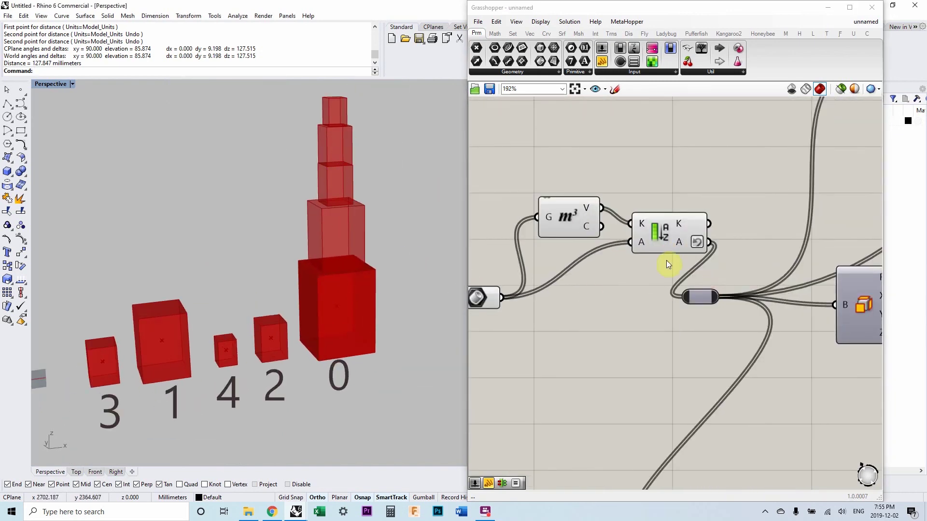
Examine the Volume component and the keys and values of the Sort List component, leaving Sort List selected
{"action": "scroll", "coordinate": [620, 331], "scroll_direction": "down", "scroll_amount": 5}
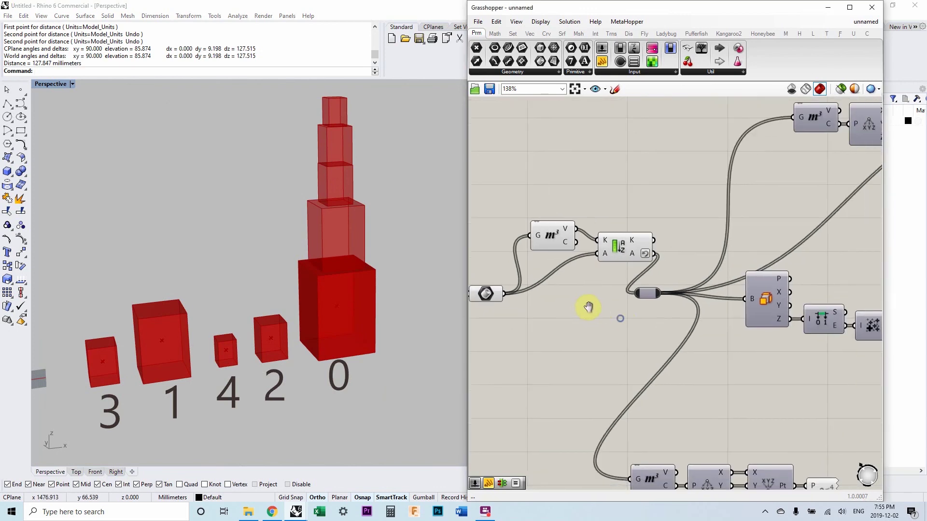
{"action": "scroll", "coordinate": [552, 234], "scroll_direction": "up", "scroll_amount": 2}
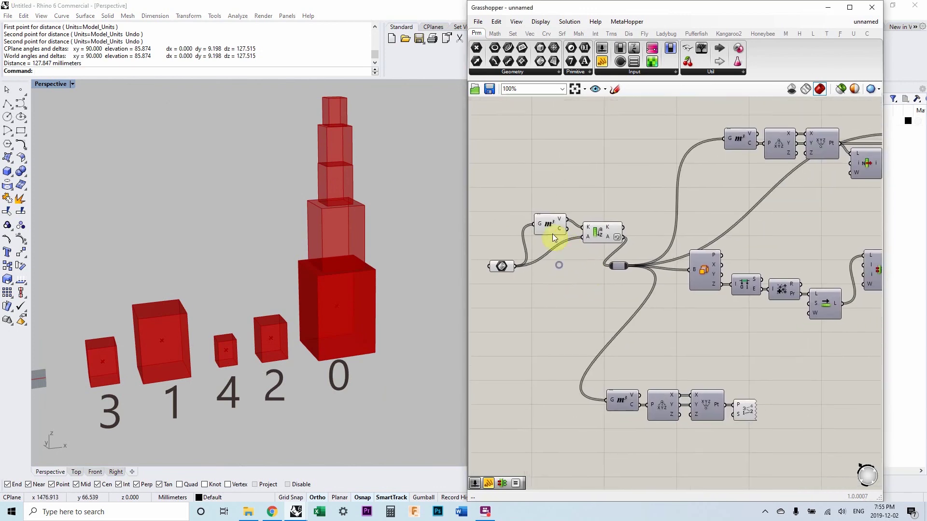
{"action": "left_click", "coordinate": [551, 227]}
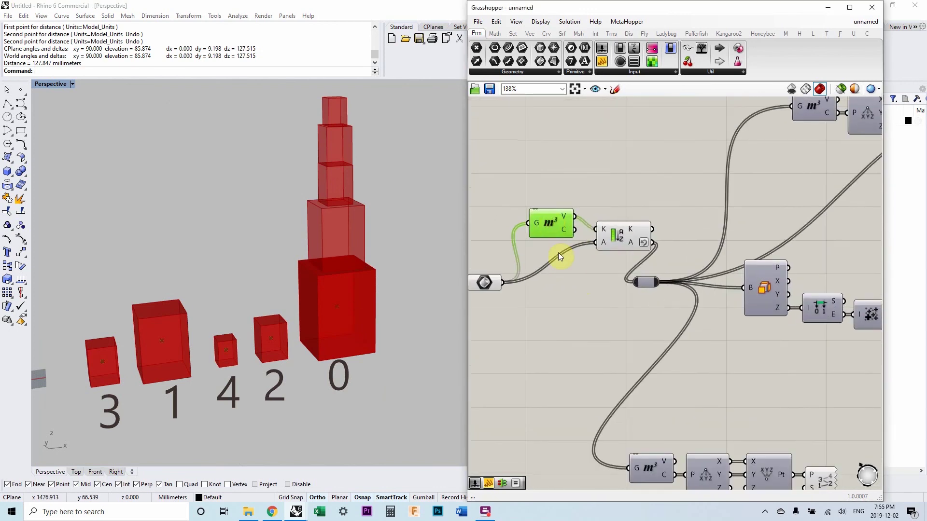
{"action": "left_click", "coordinate": [578, 292]}
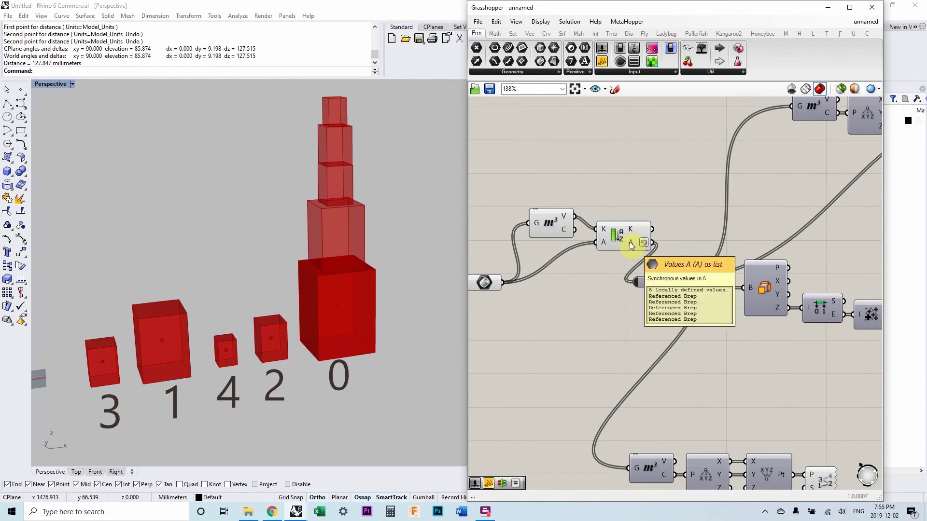
{"action": "left_click", "coordinate": [616, 239]}
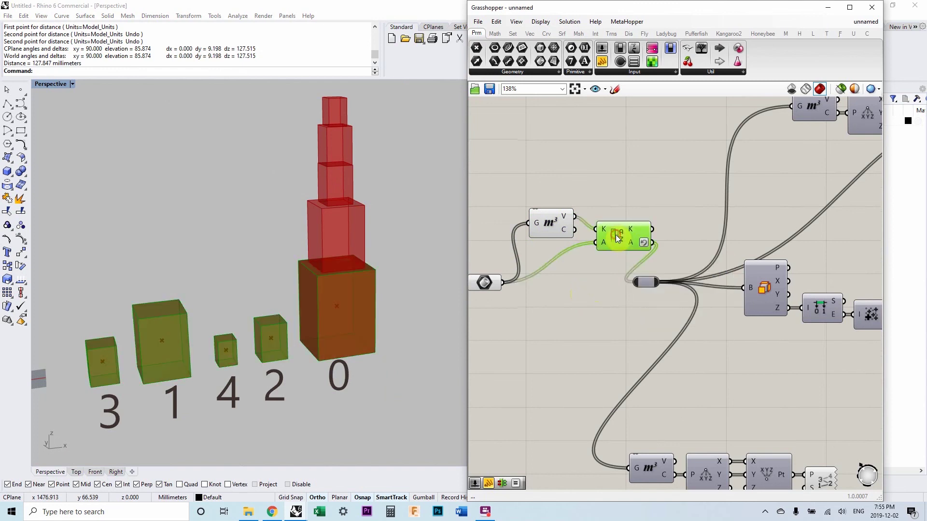
{"action": "scroll", "coordinate": [615, 234], "scroll_direction": "up", "scroll_amount": 3}
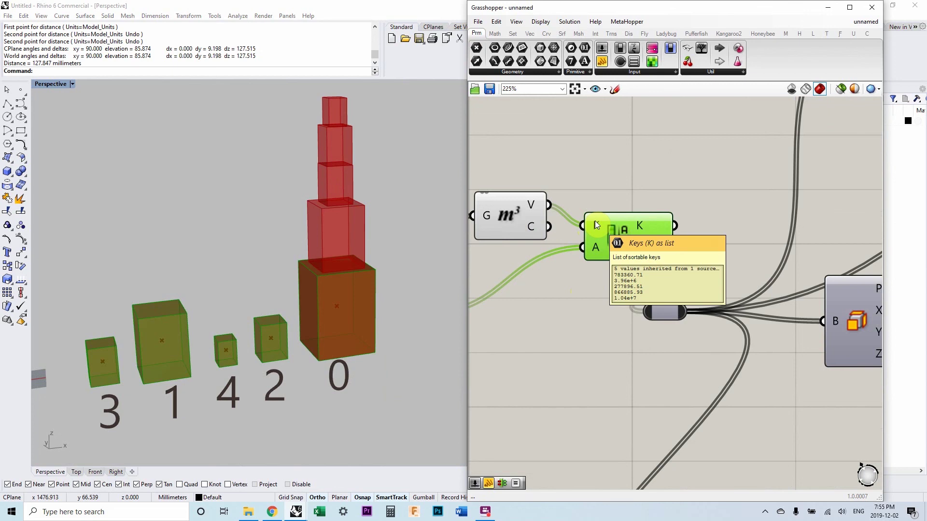